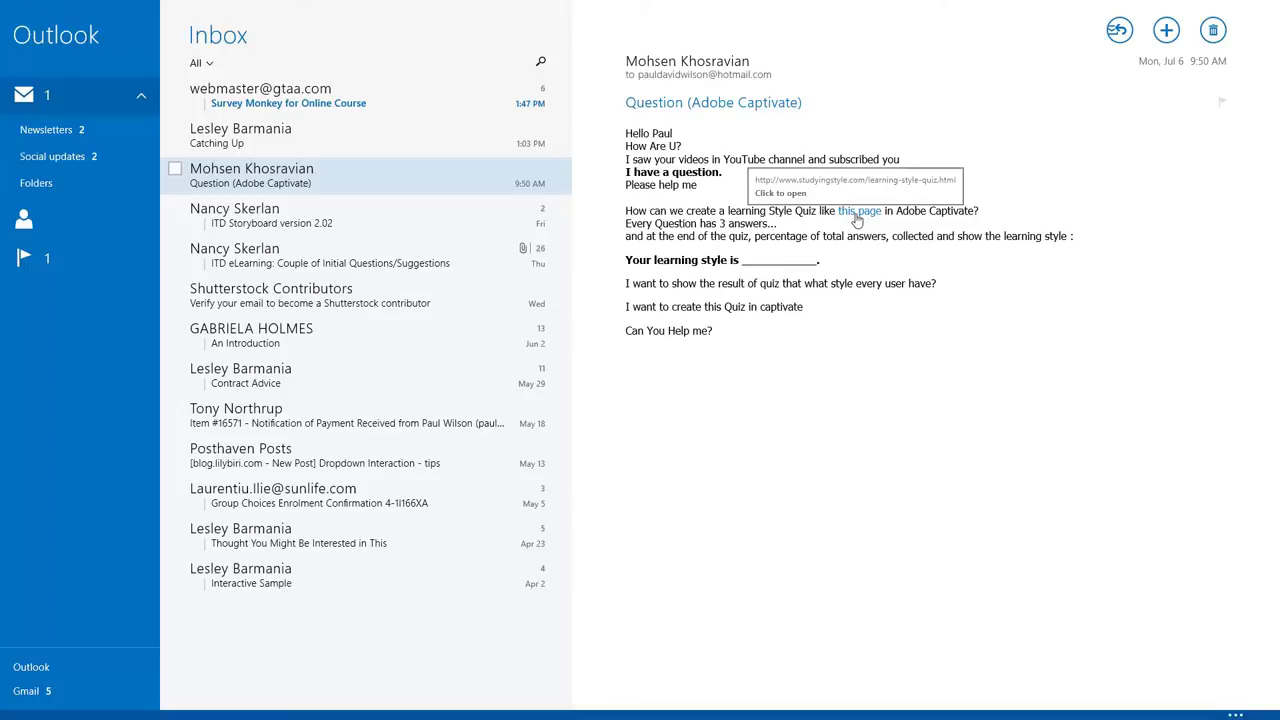
Step: Open the studyingstyle.com Learning Style Quiz from the email and scroll to its learning-style definitions
left_click(857, 211)
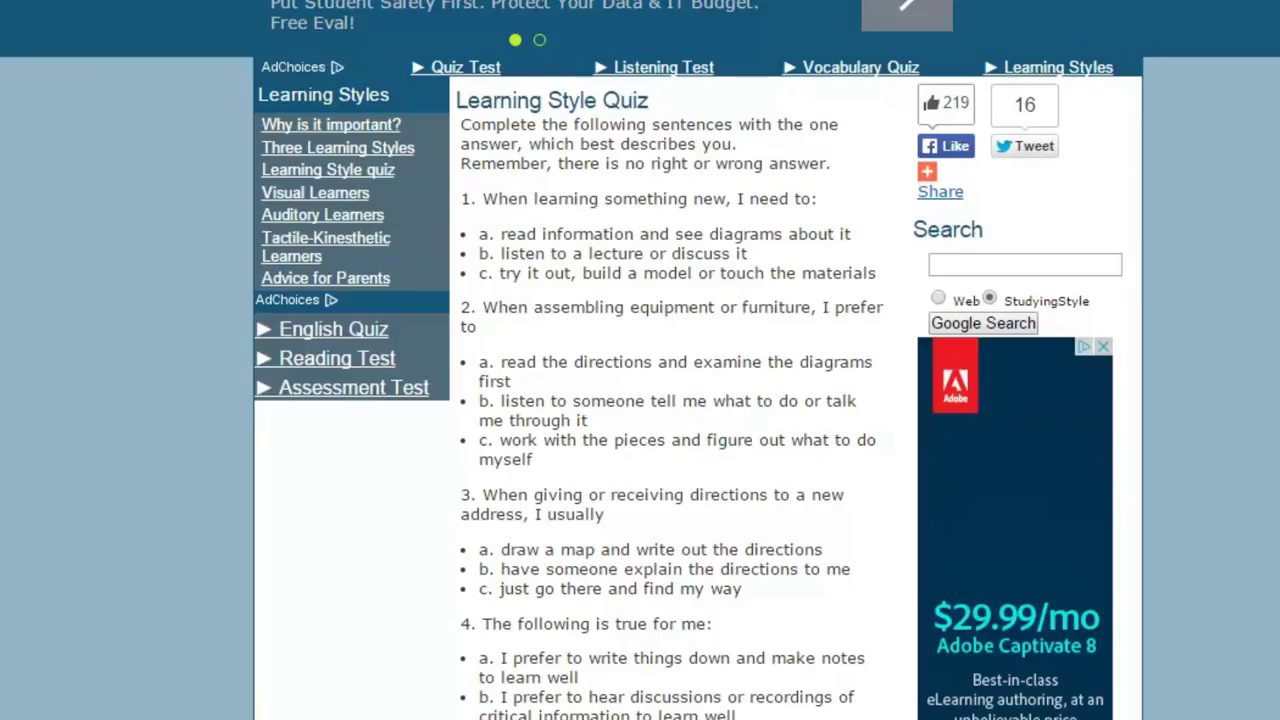
scroll(640, 400, "down", 1)
scroll(640, 400, "down", 1)
scroll(640, 400, "down", 1)
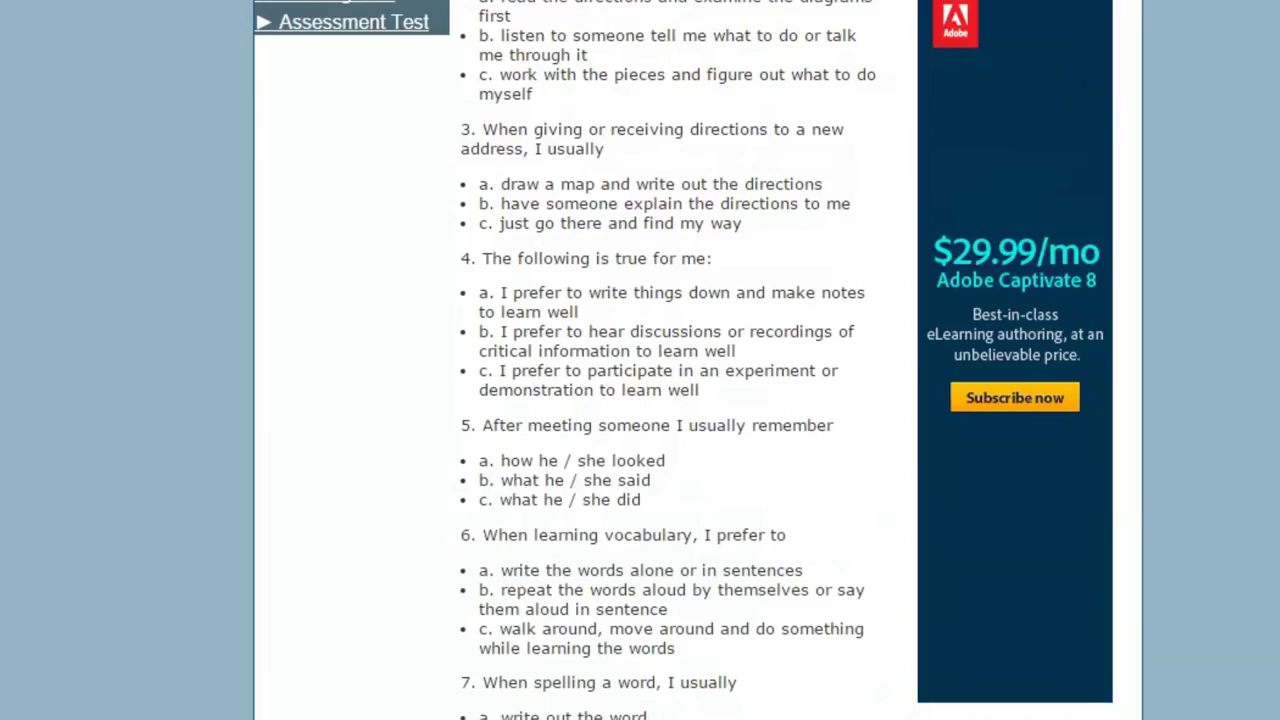
scroll(640, 400, "down", 7)
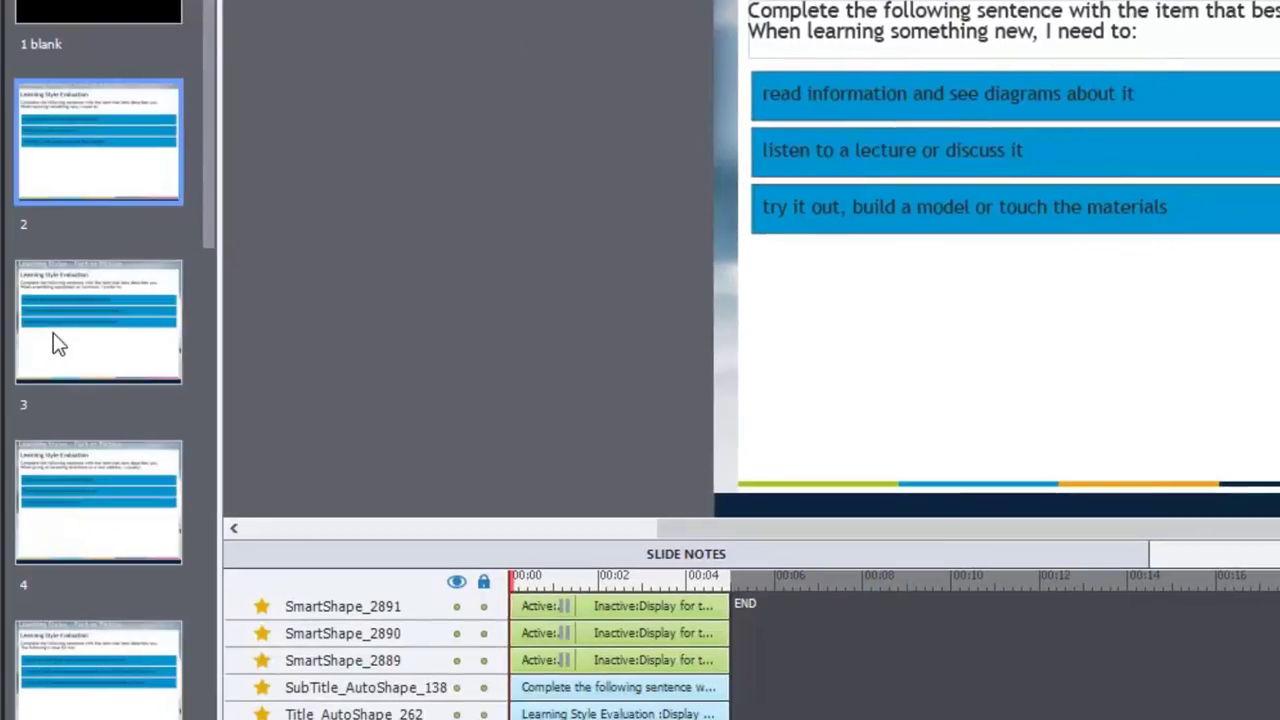
Step: Select slide 3, the assembling-equipment question, and scroll the Filmstrip through the other slides
left_click(50, 335)
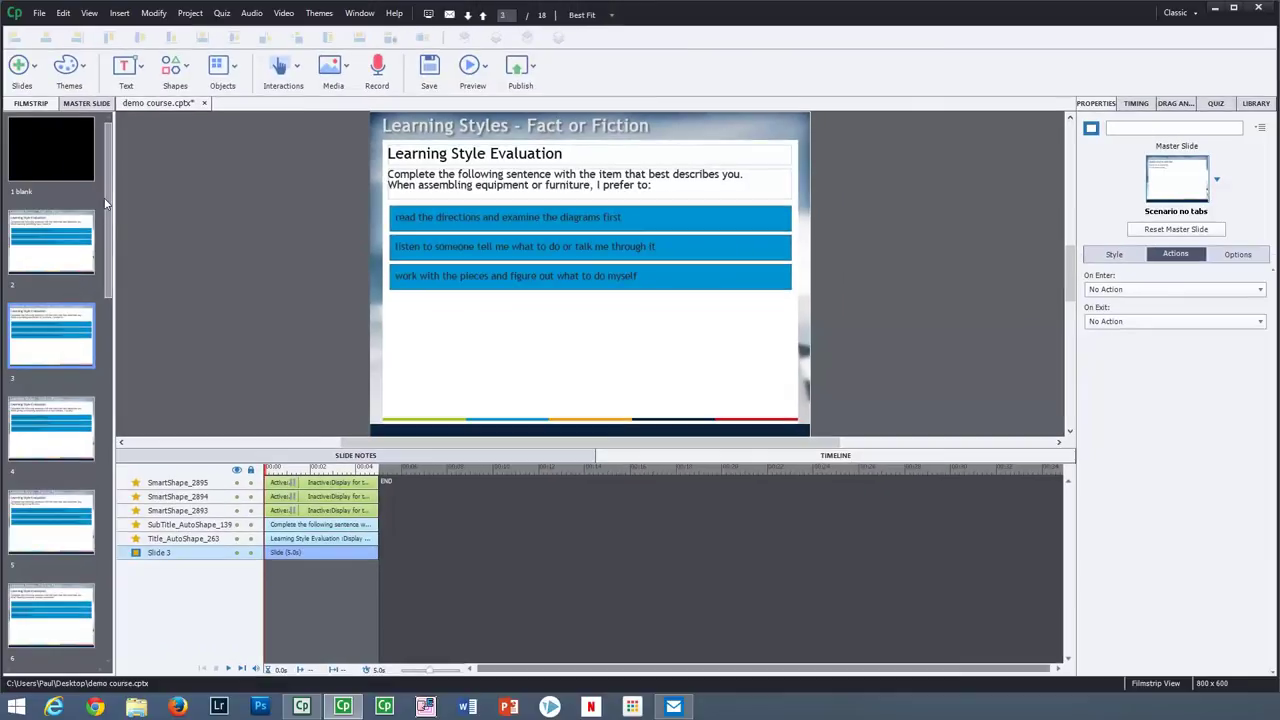
left_click_drag(110, 180, 115, 152)
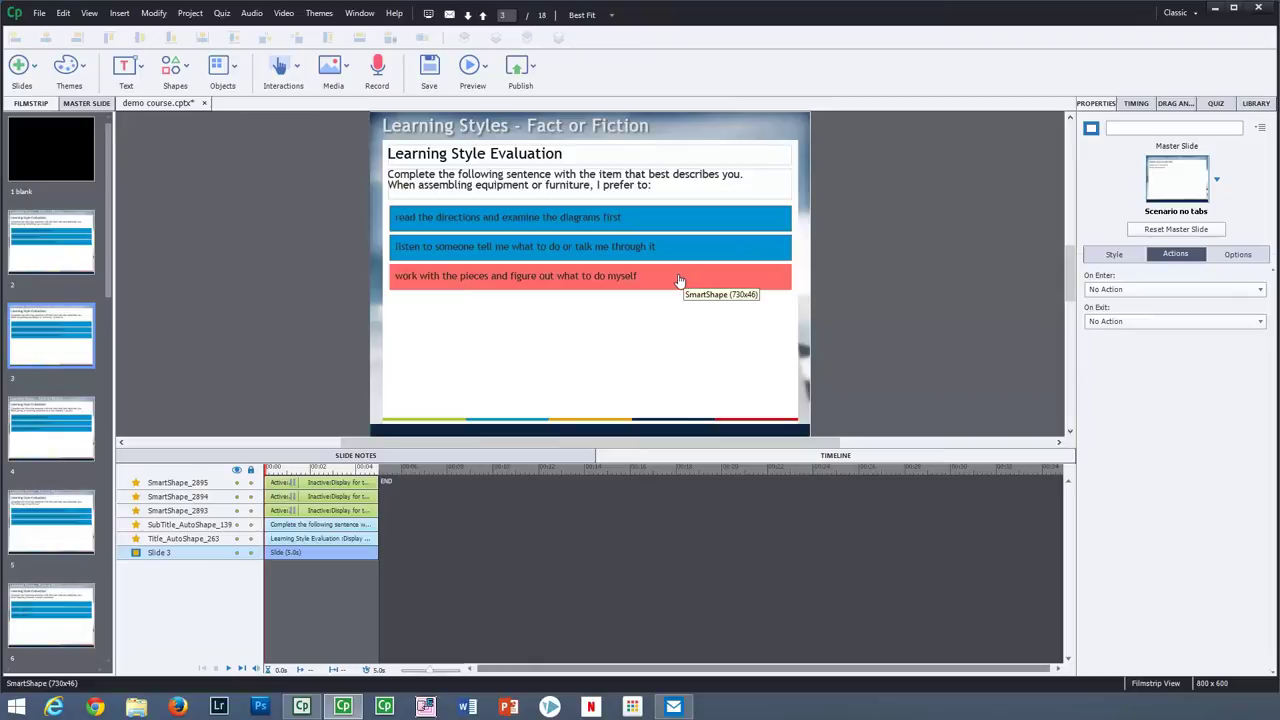
Step: Open Project > Variables and check that Auditory and Kinetic both start at 0
left_click(188, 14)
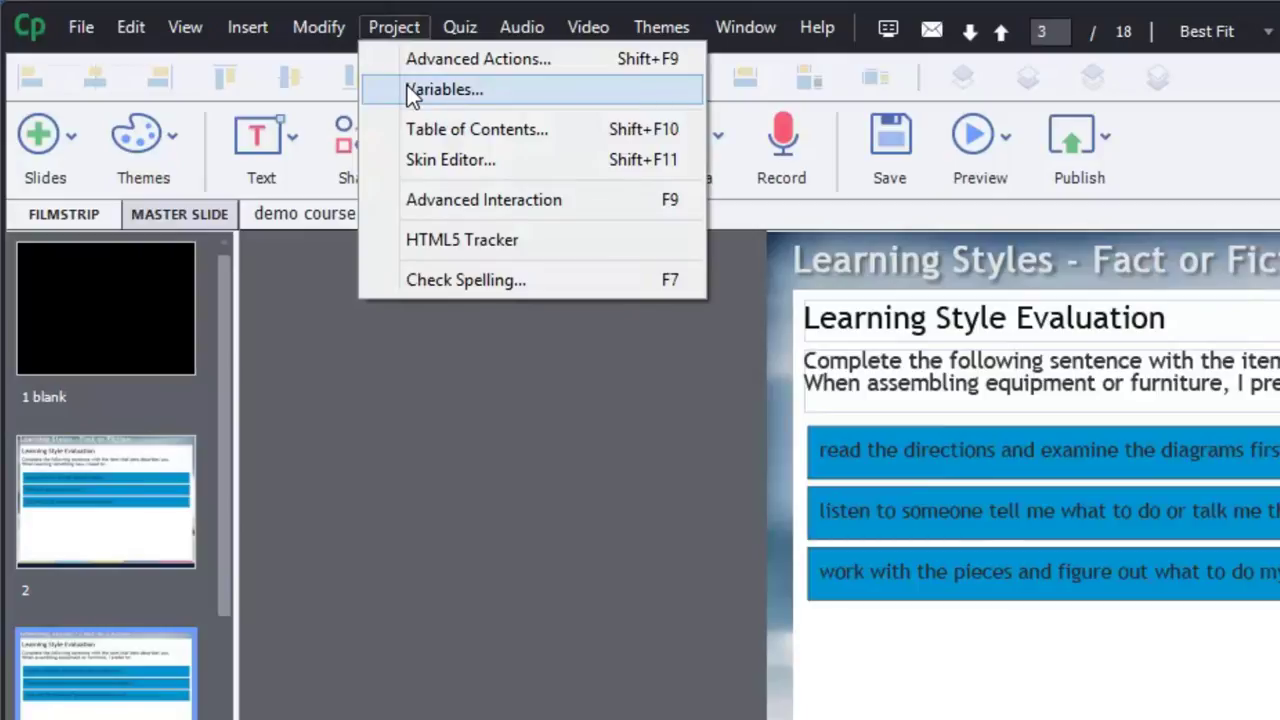
left_click(440, 89)
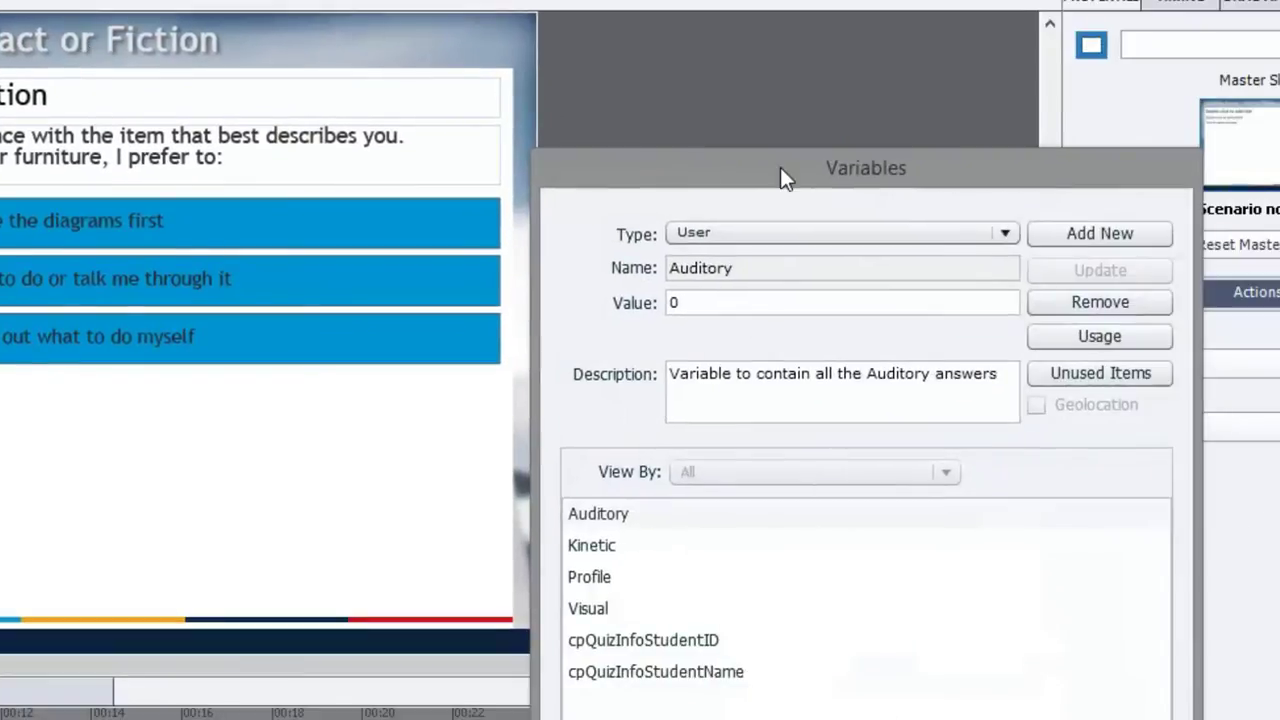
left_click_drag(780, 175, 550, 57)
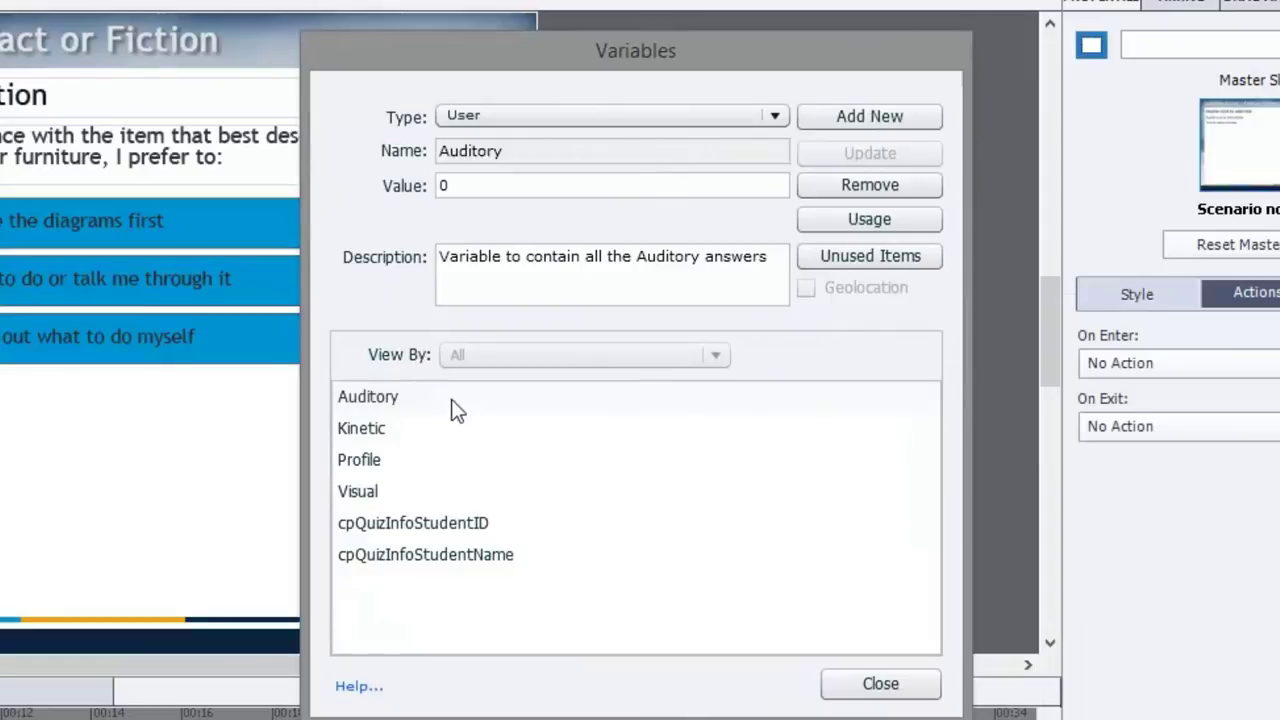
left_click(386, 400)
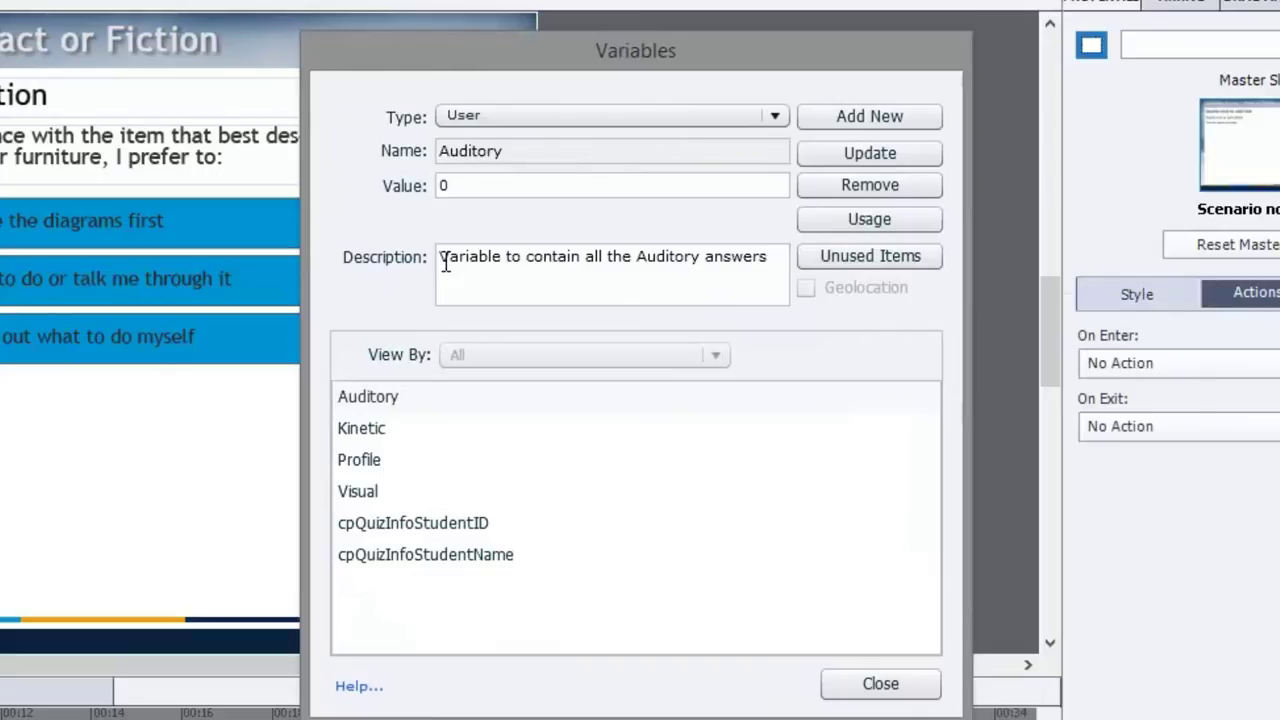
left_click(375, 433)
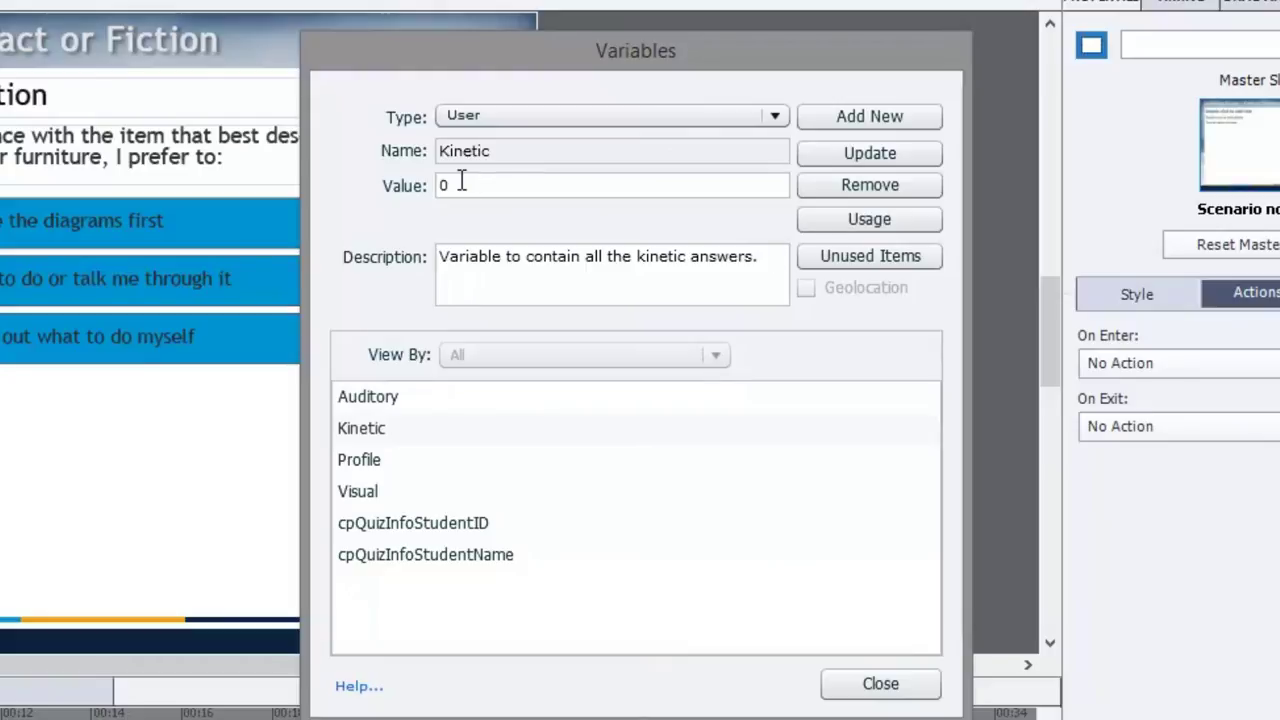
Step: Inspect the Visual variable, then Profile at value 0, described as 'The greatest result.'
left_click(379, 492)
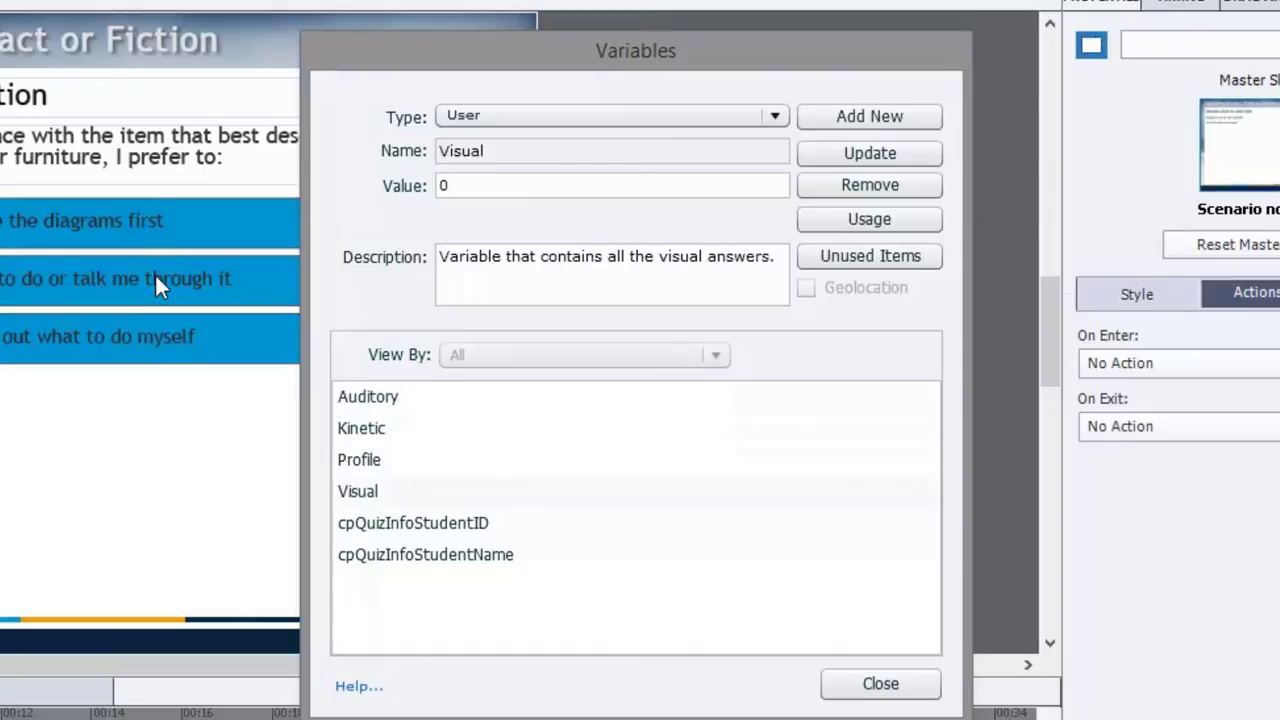
left_click(408, 460)
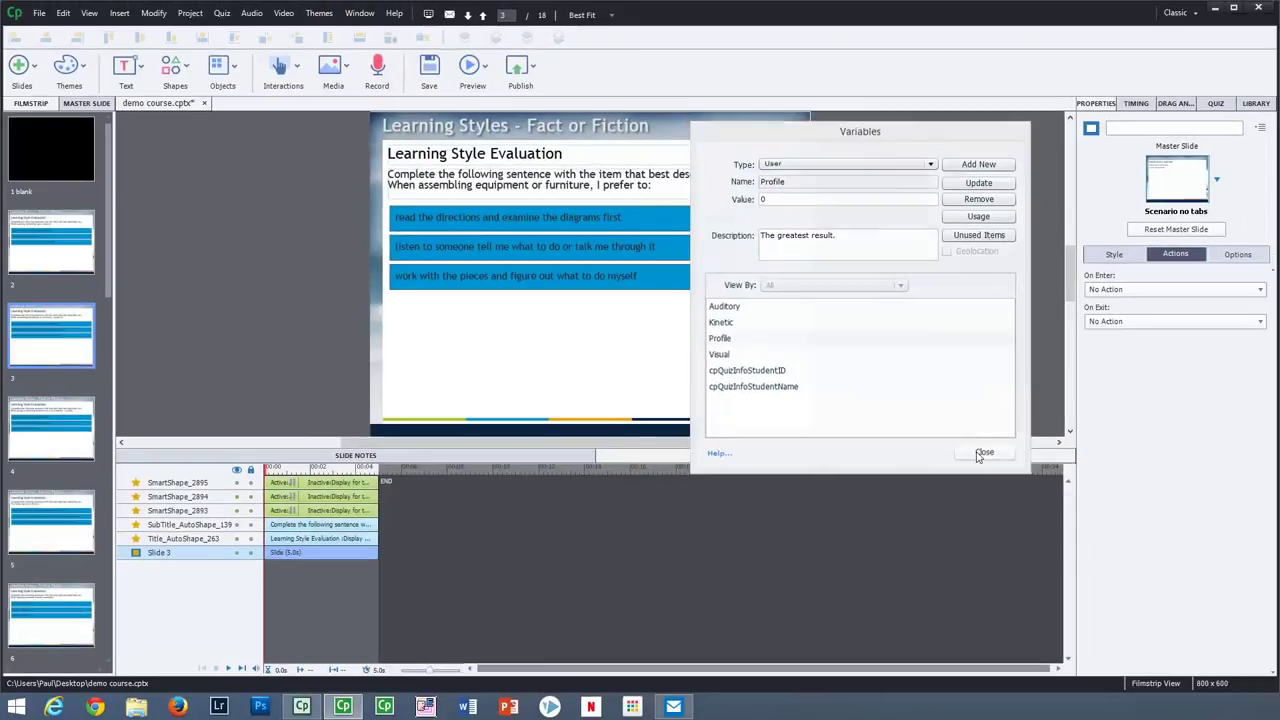
Step: Close Variables and check each slide 3 answer's script: add_visual, Add_Auditory, Add_Kinetic
left_click(862, 684)
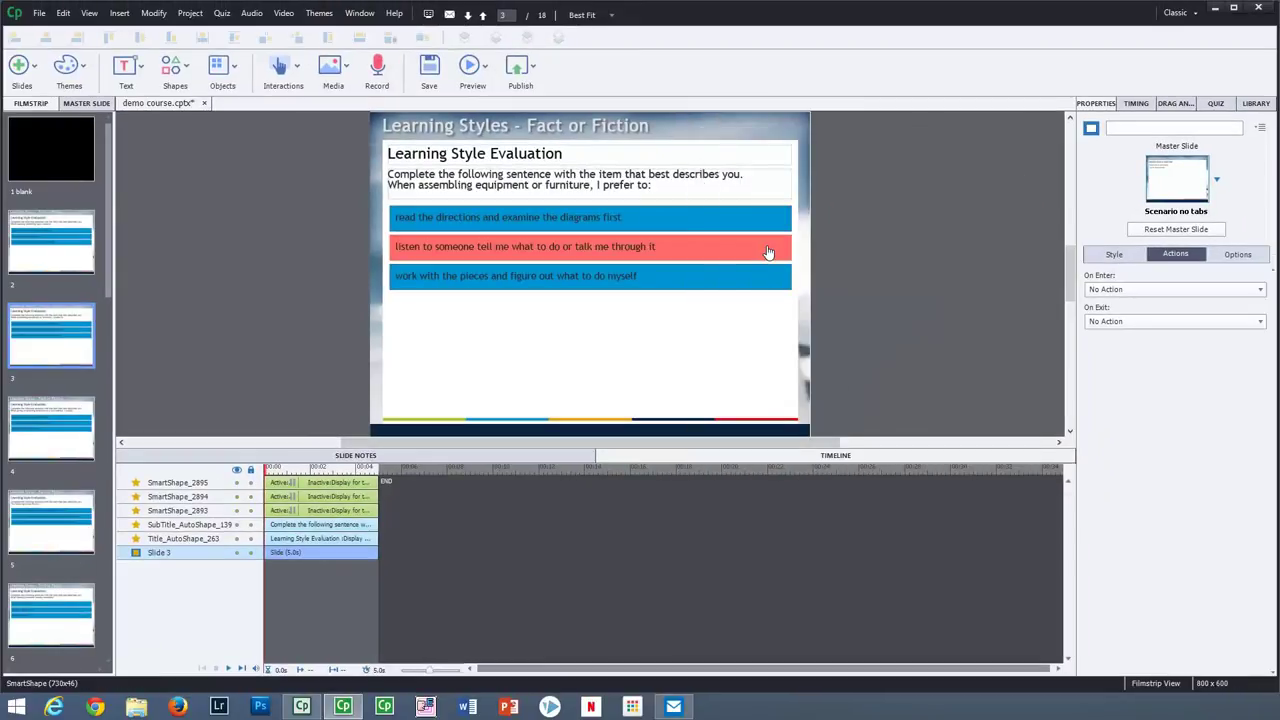
left_click(717, 224)
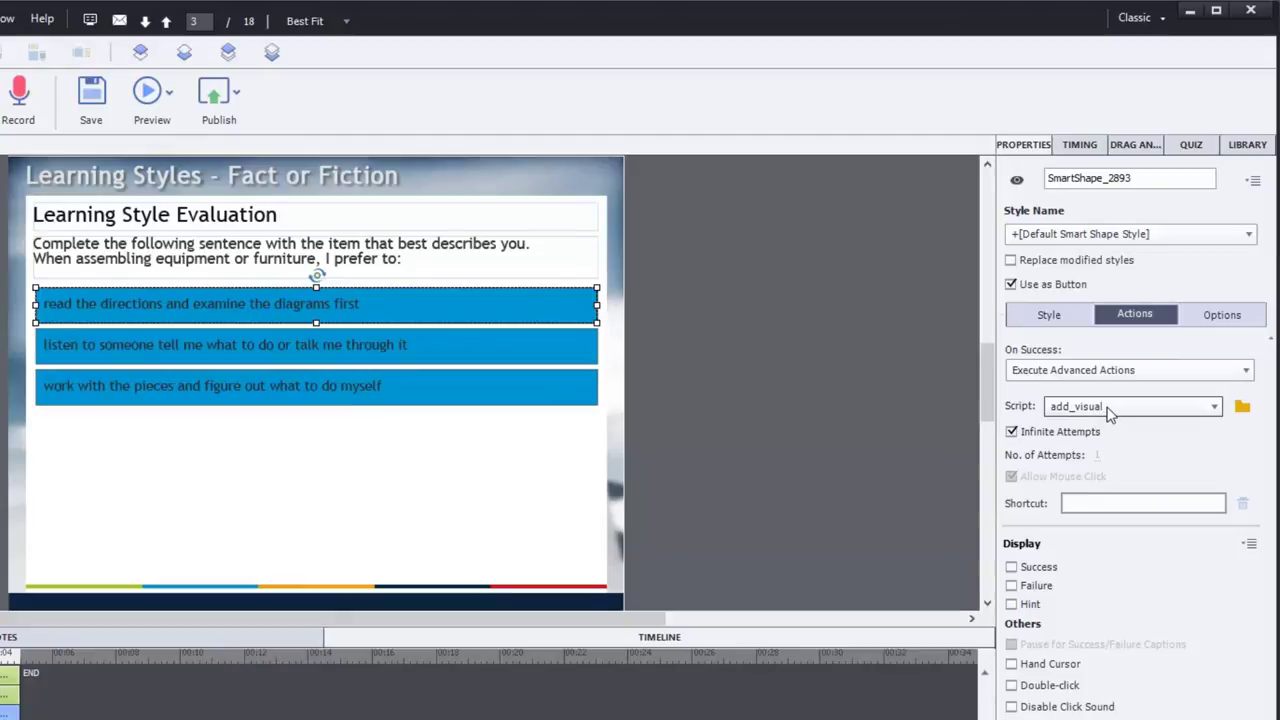
left_click(585, 358)
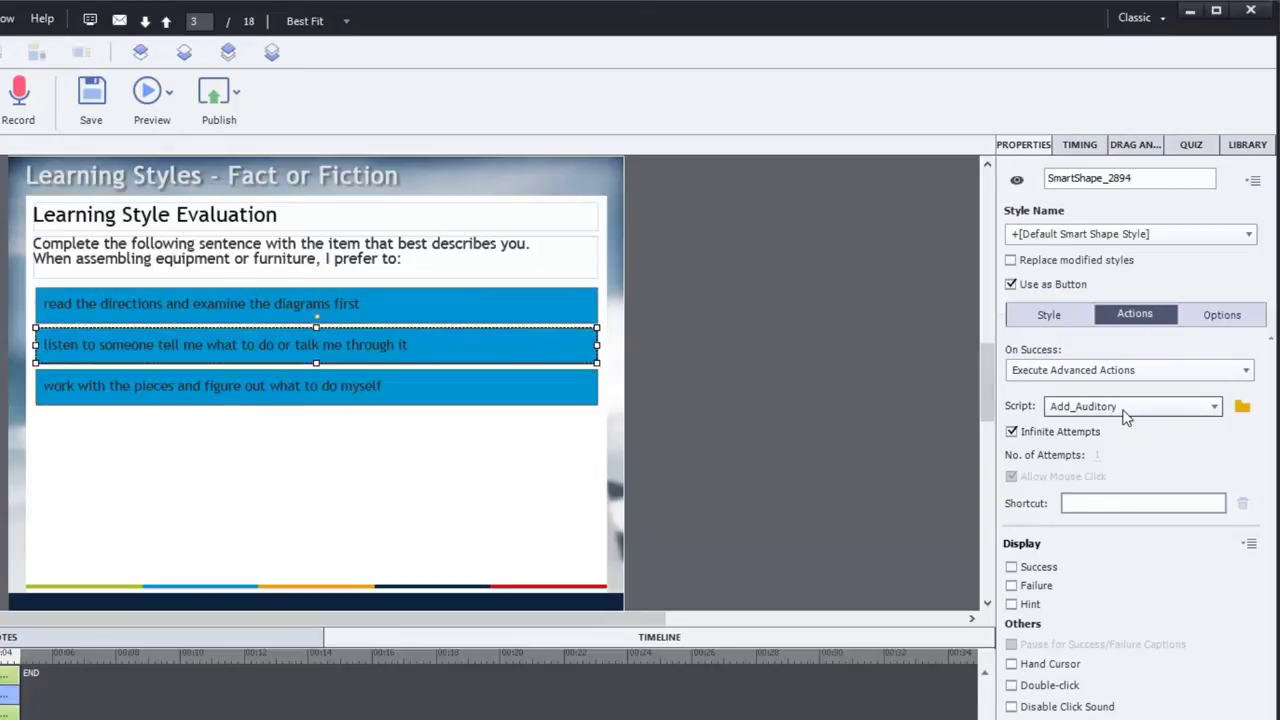
left_click(516, 388)
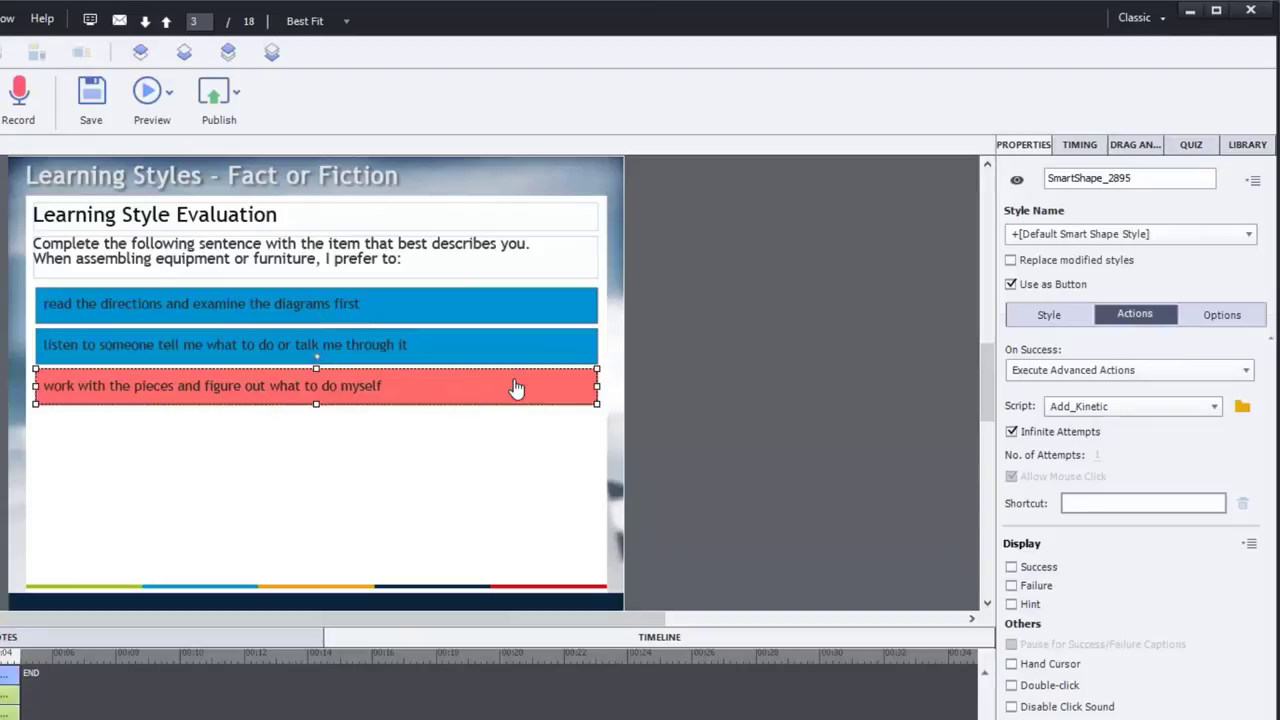
left_click(1243, 408)
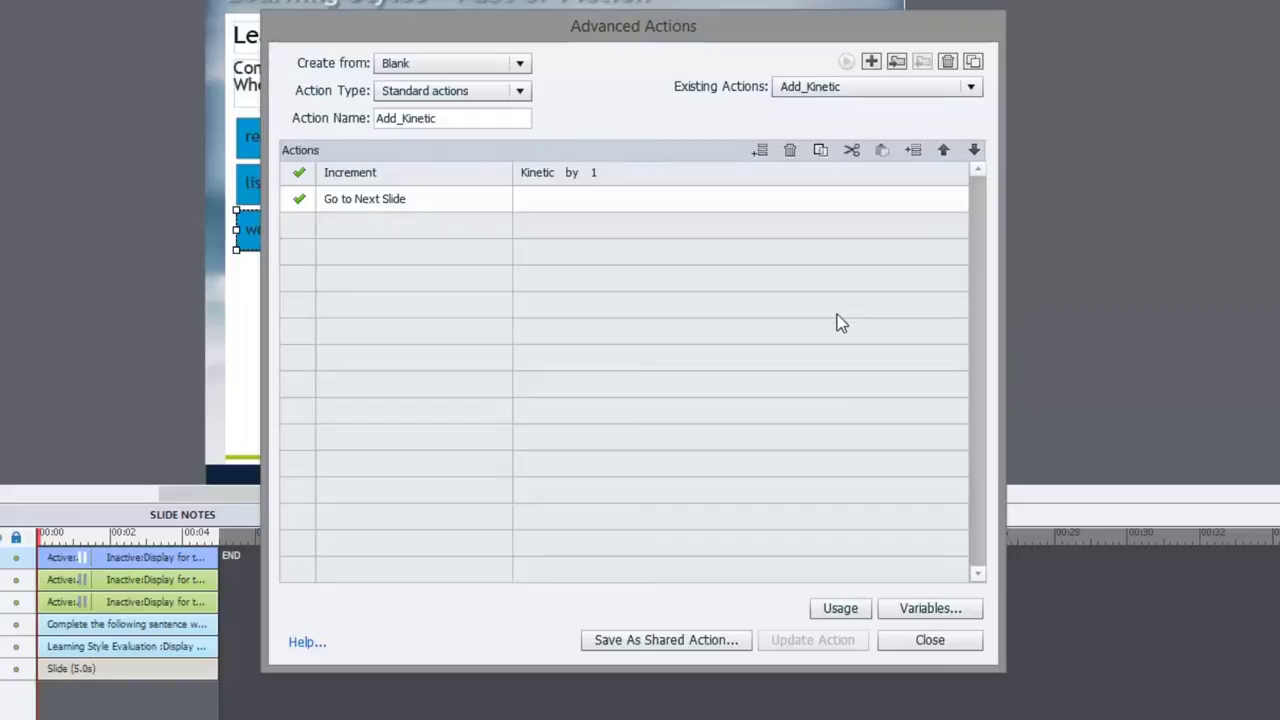
left_click(937, 643)
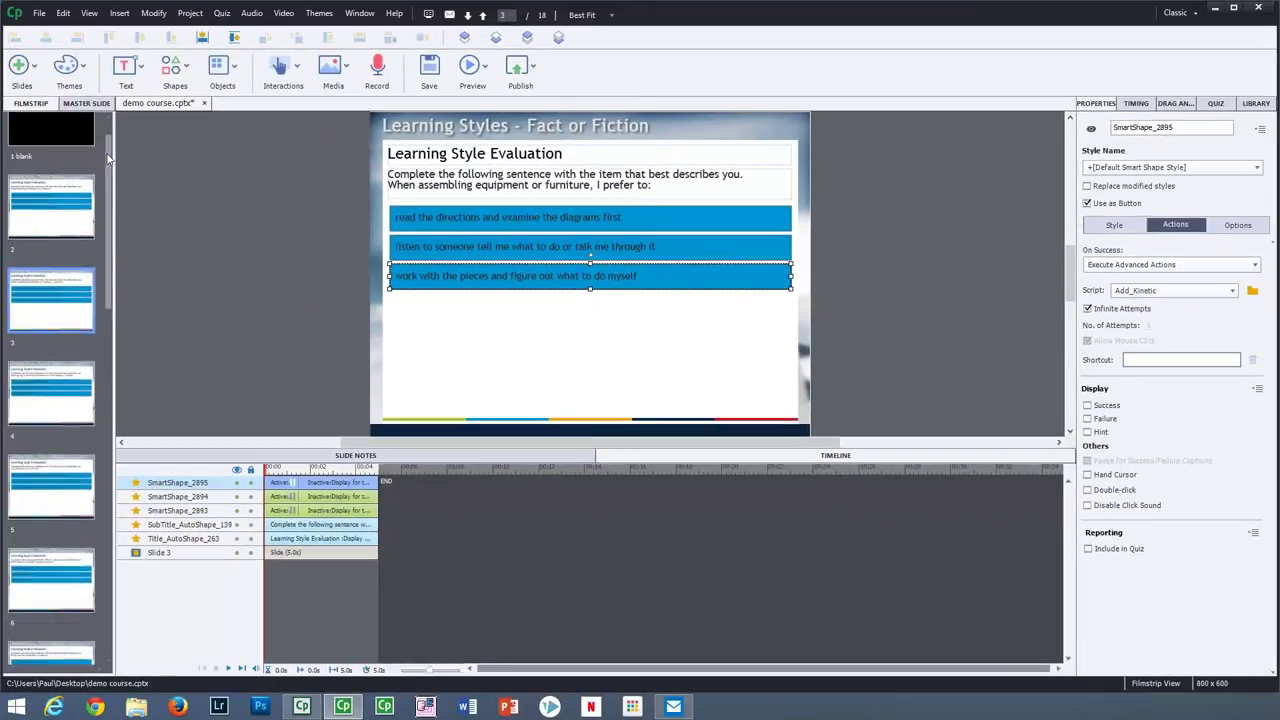
Step: Scroll the Filmstrip to the end and select slide 17, the Evaluation Results slide
left_click_drag(108, 158, 106, 406)
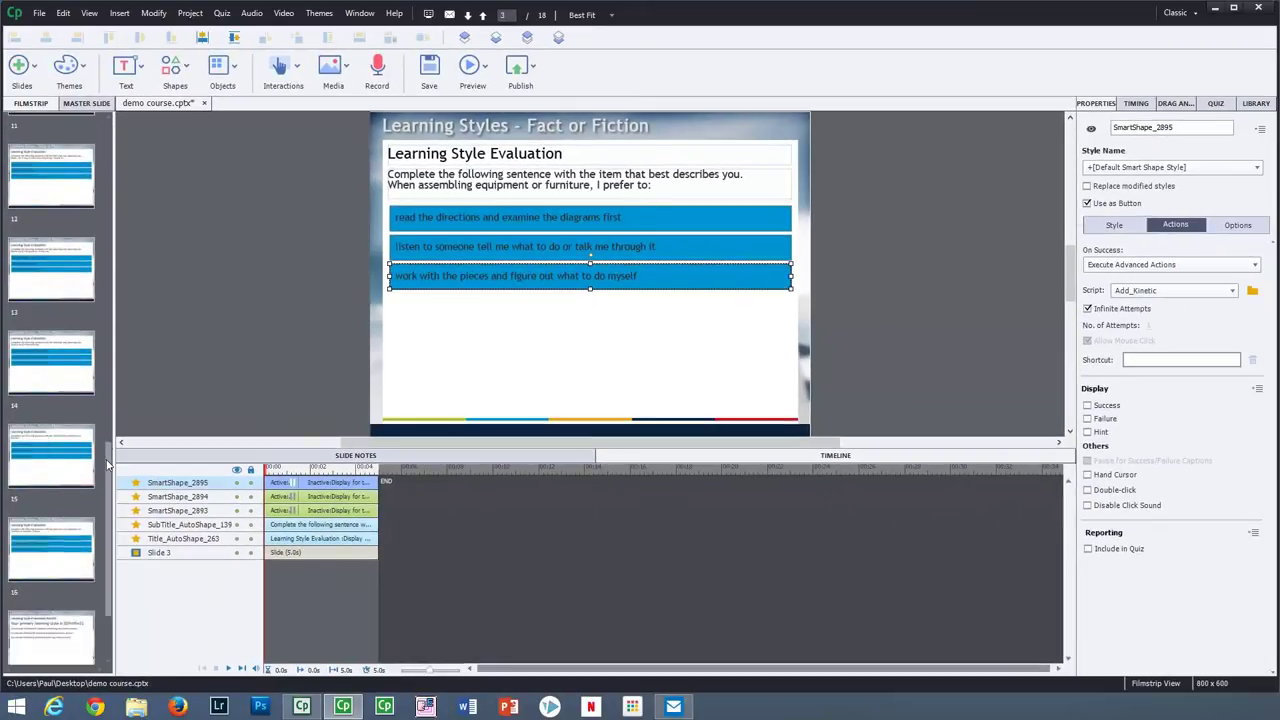
left_click_drag(108, 463, 110, 528)
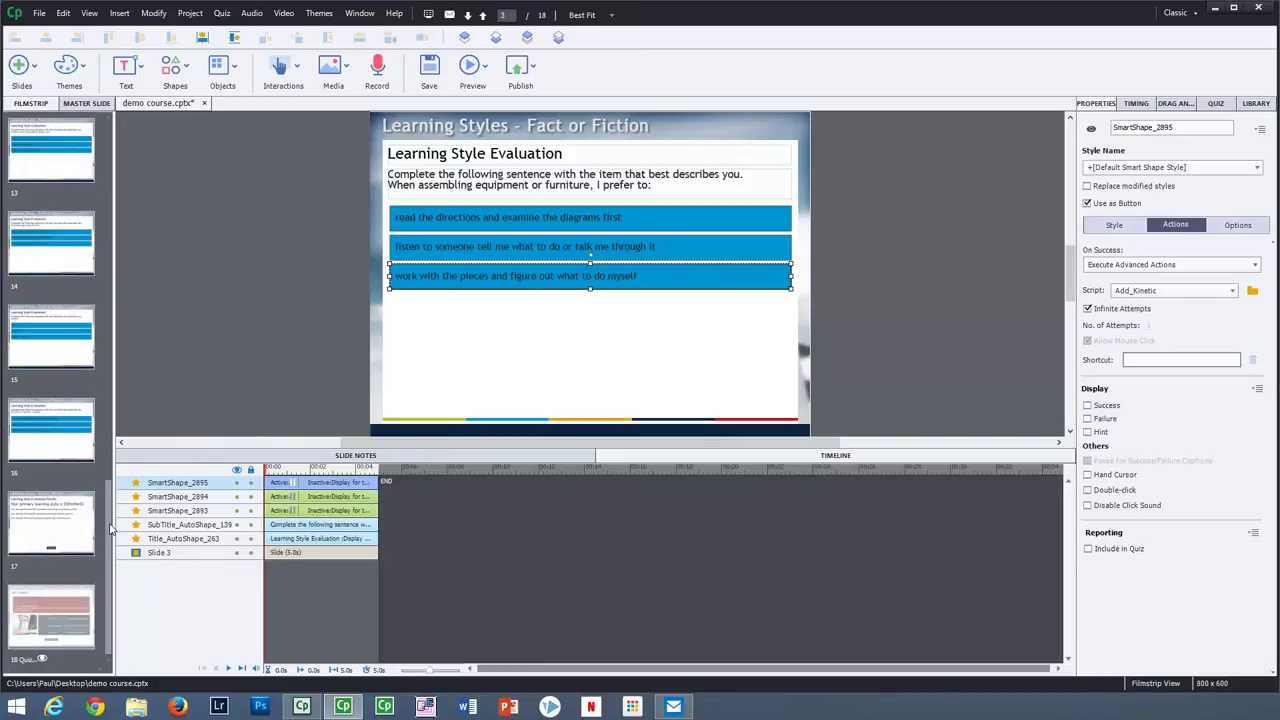
left_click(43, 522)
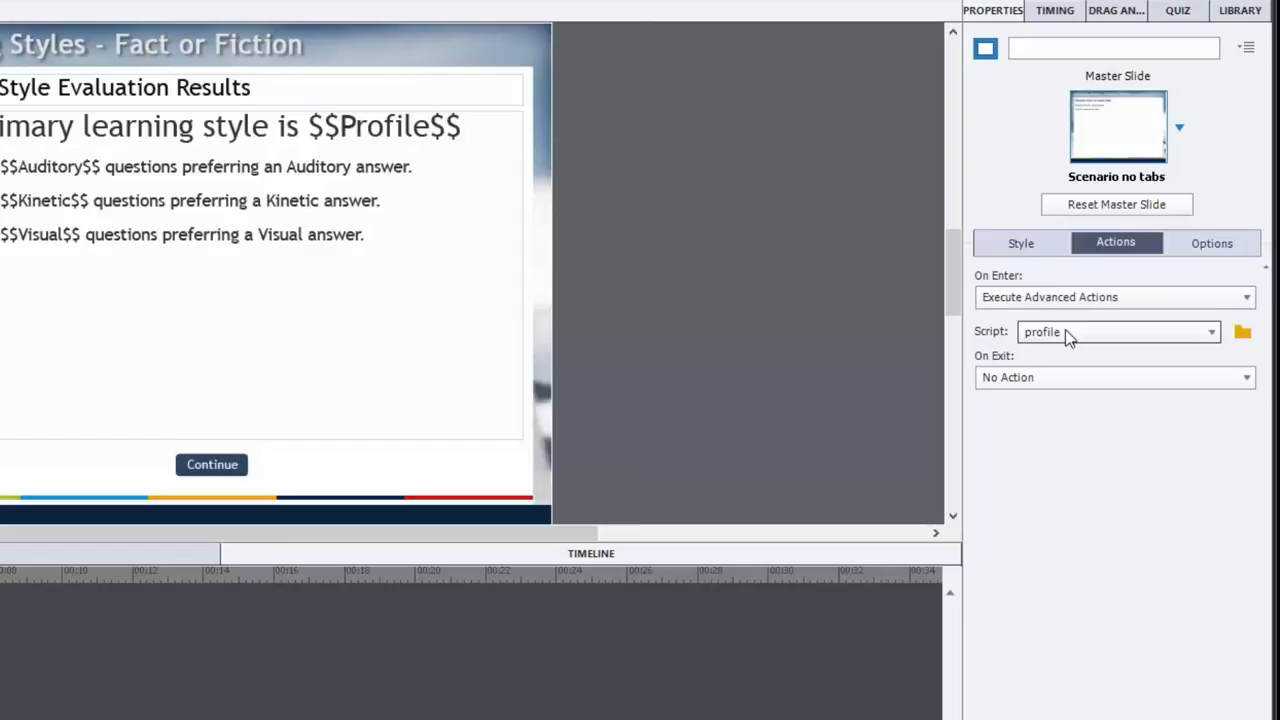
Step: Review the profile advanced action's Visual, Auditory and Kinetic decision conditions and assignments, then close it
left_click(1243, 336)
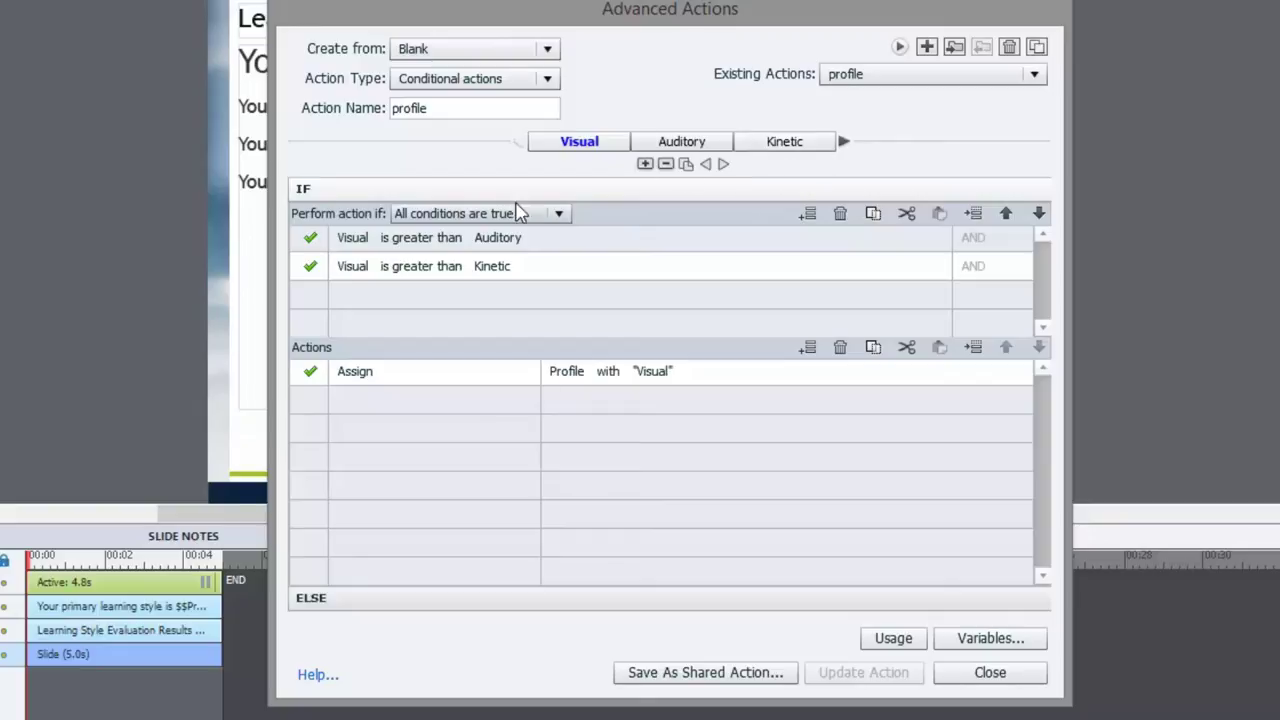
left_click(681, 142)
left_click(800, 142)
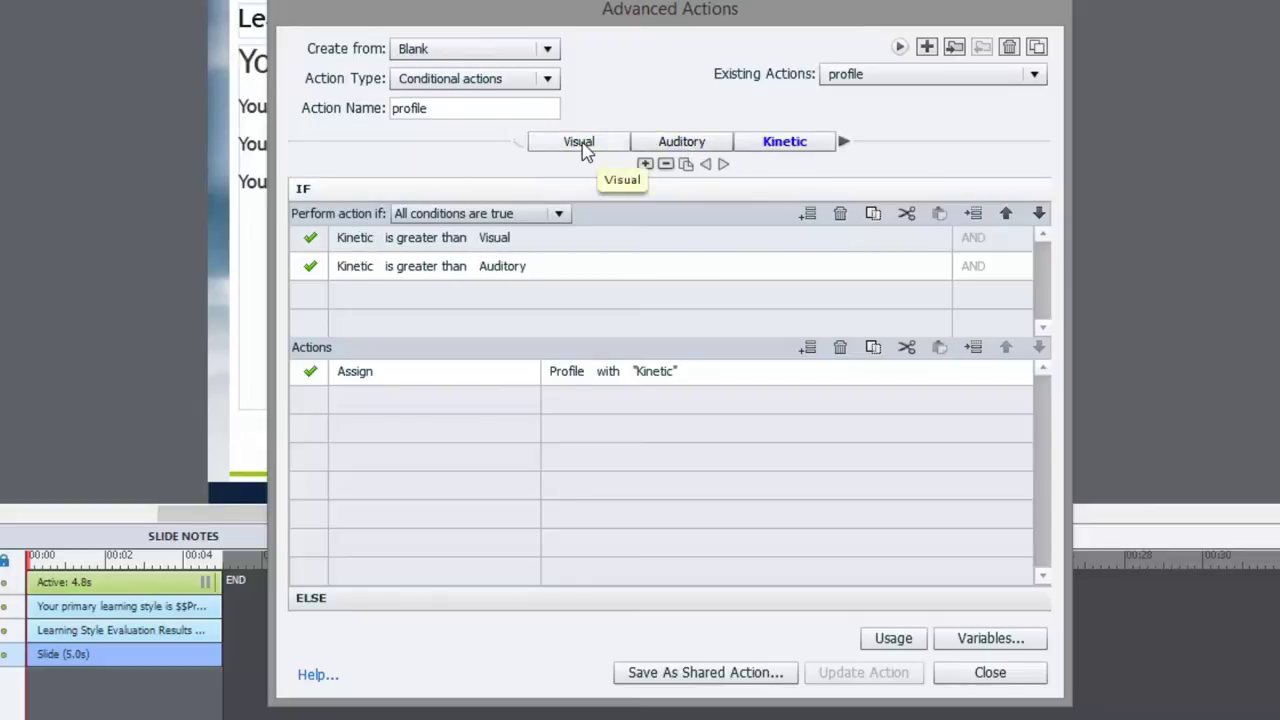
left_click(583, 145)
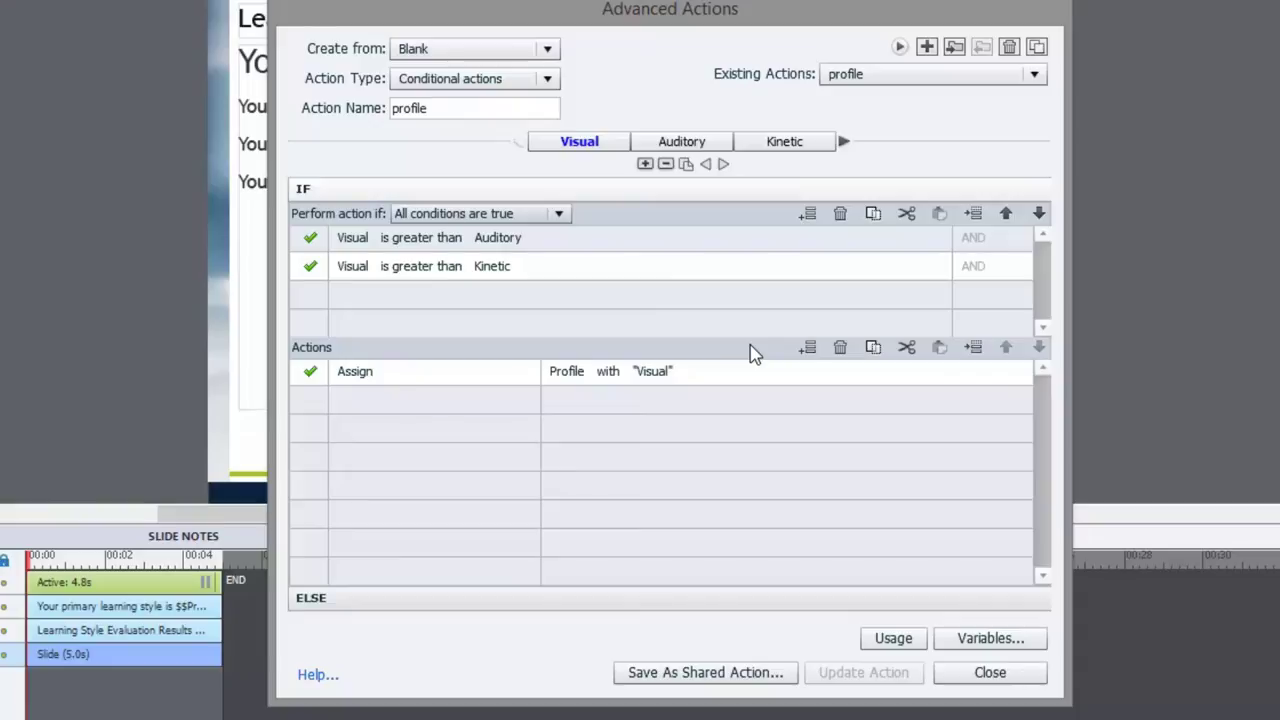
left_click_drag(622, 12, 729, 29)
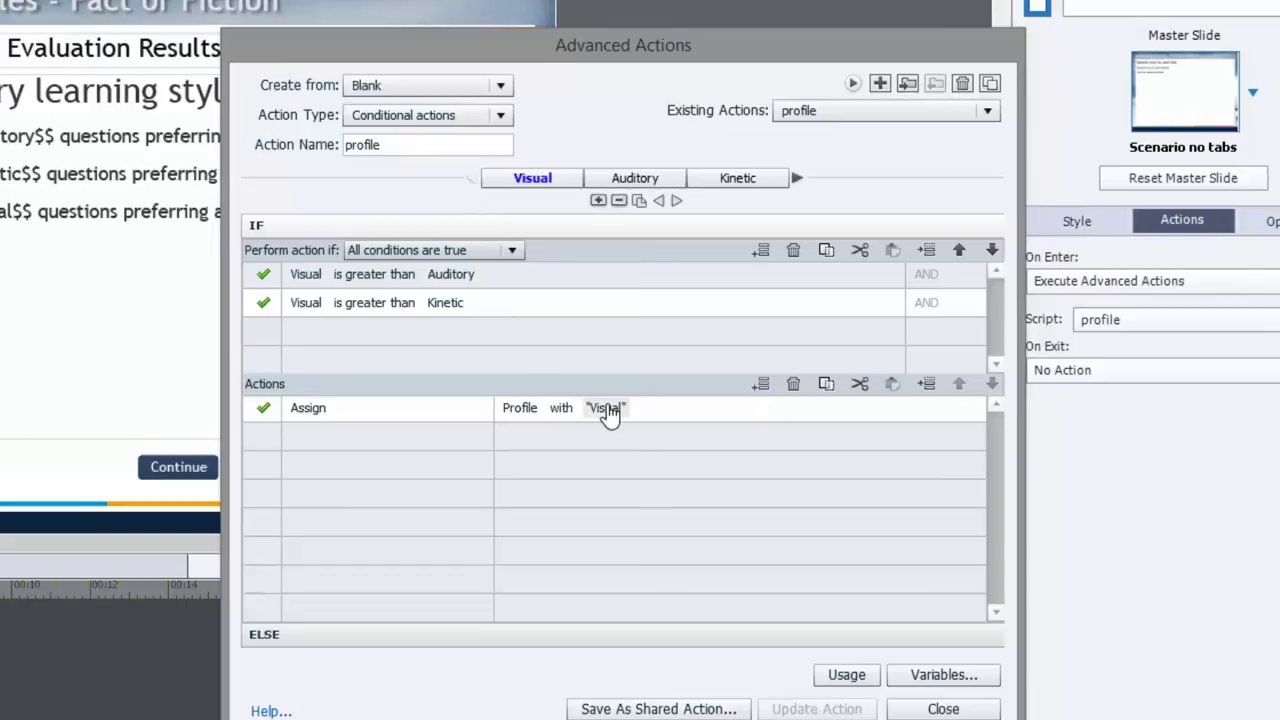
left_click(632, 180)
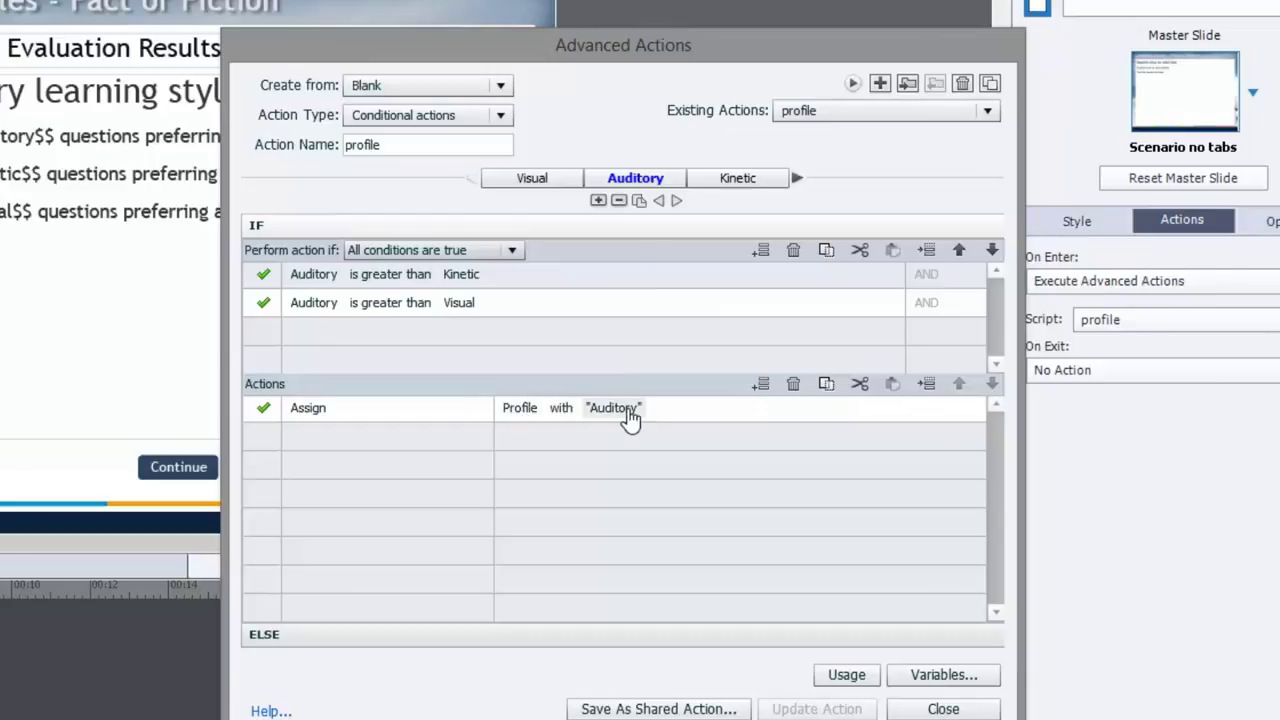
left_click(754, 184)
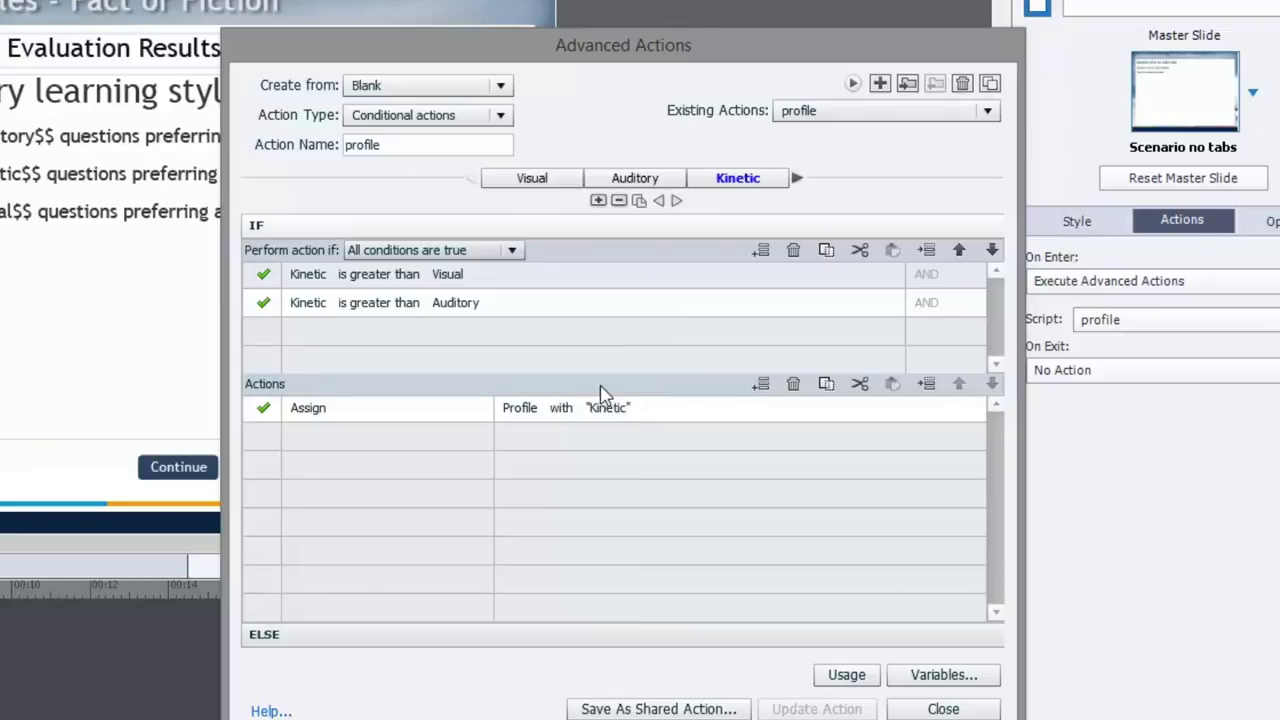
left_click(971, 713)
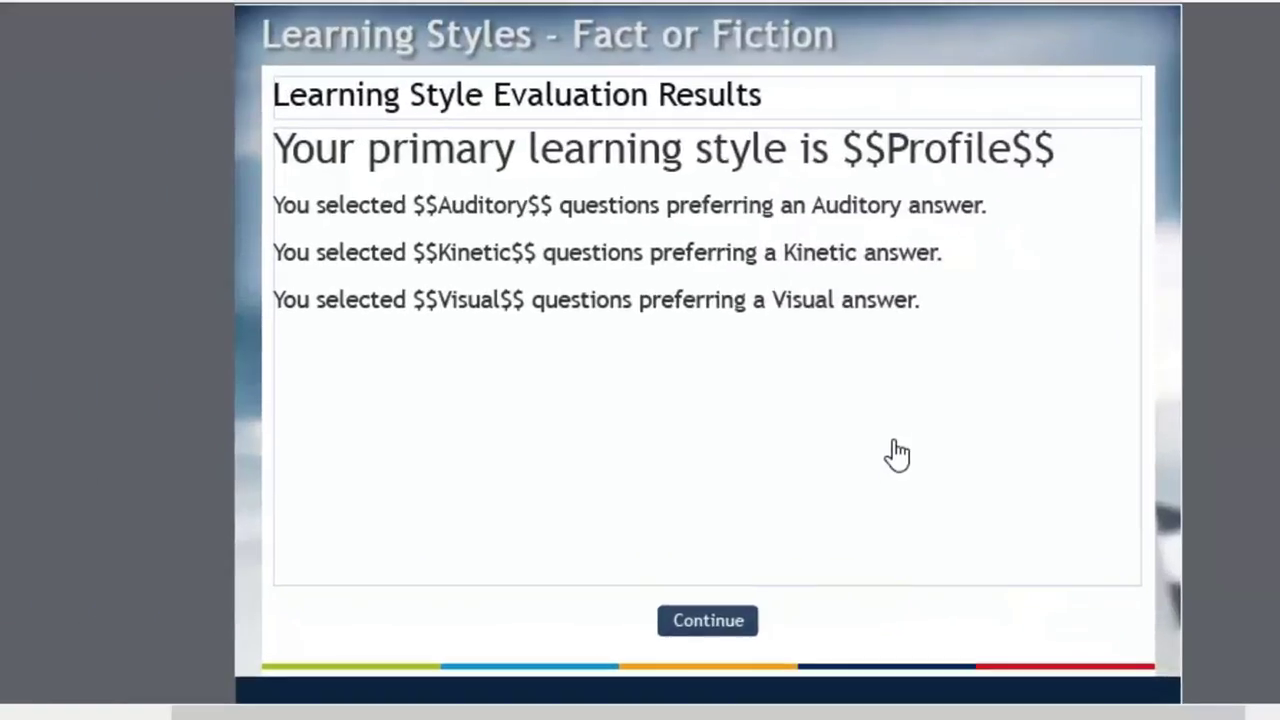
Step: Delete the typed $$Profile$$, $$Auditory$$, $$Kinetic$$ and $$Visual$$ tokens from the results caption
double_click(946, 300)
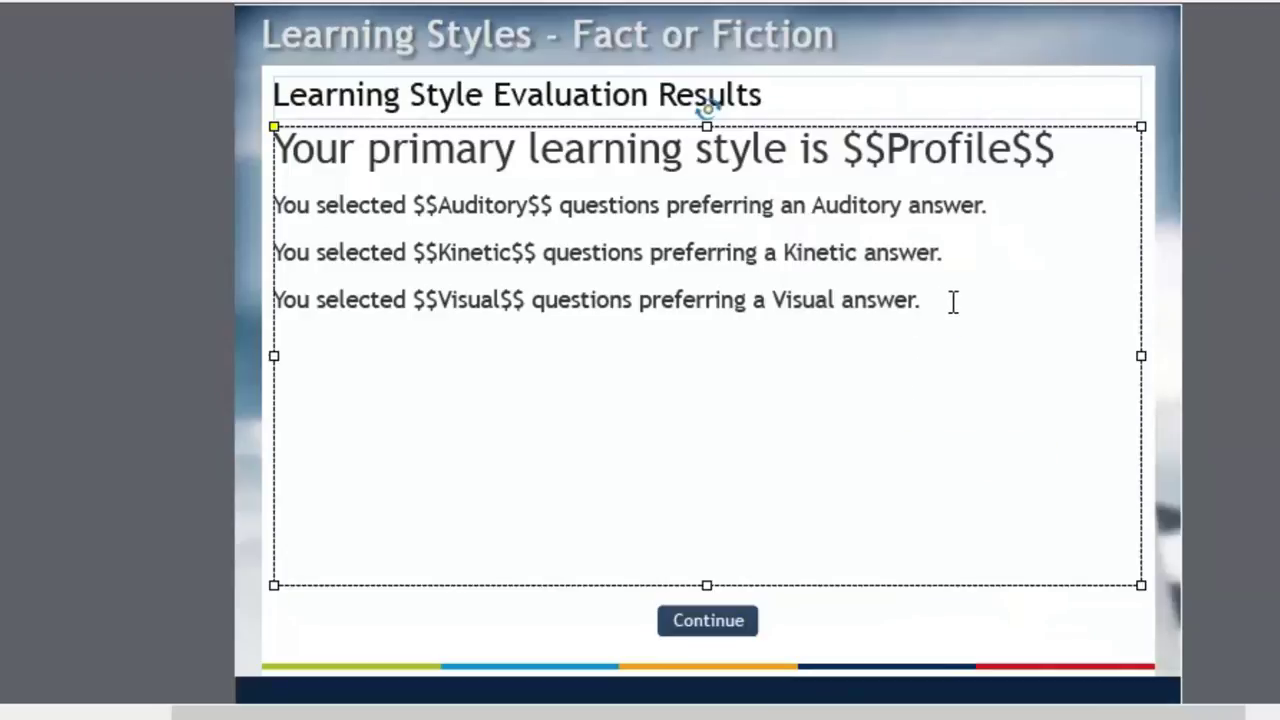
left_click_drag(843, 148, 1095, 158)
key("Delete")
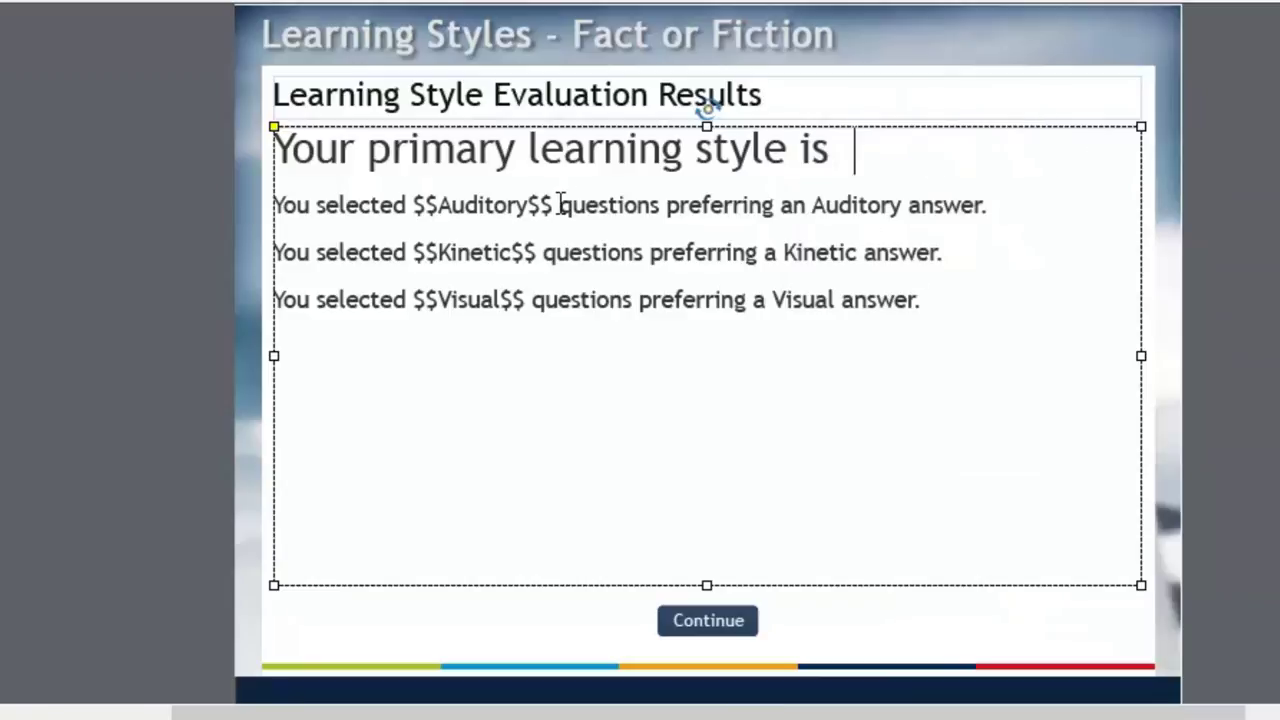
left_click_drag(560, 206, 412, 200)
key("Delete")
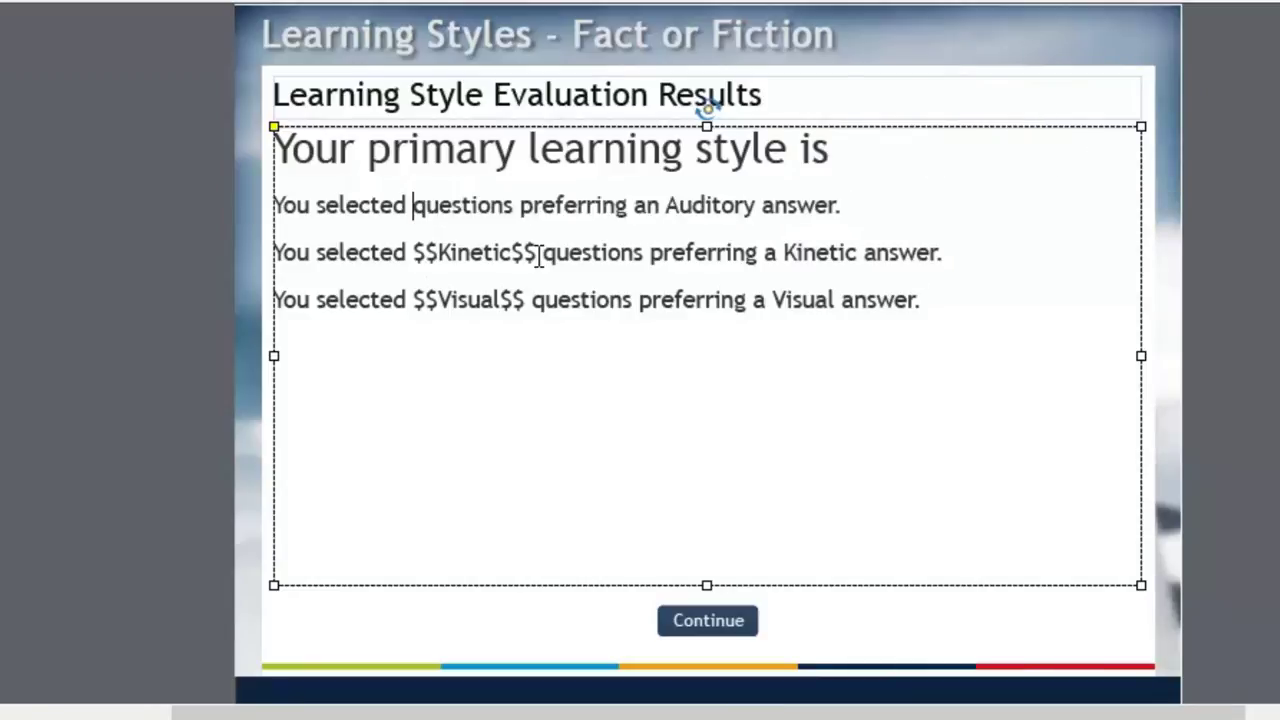
left_click_drag(545, 252, 413, 252)
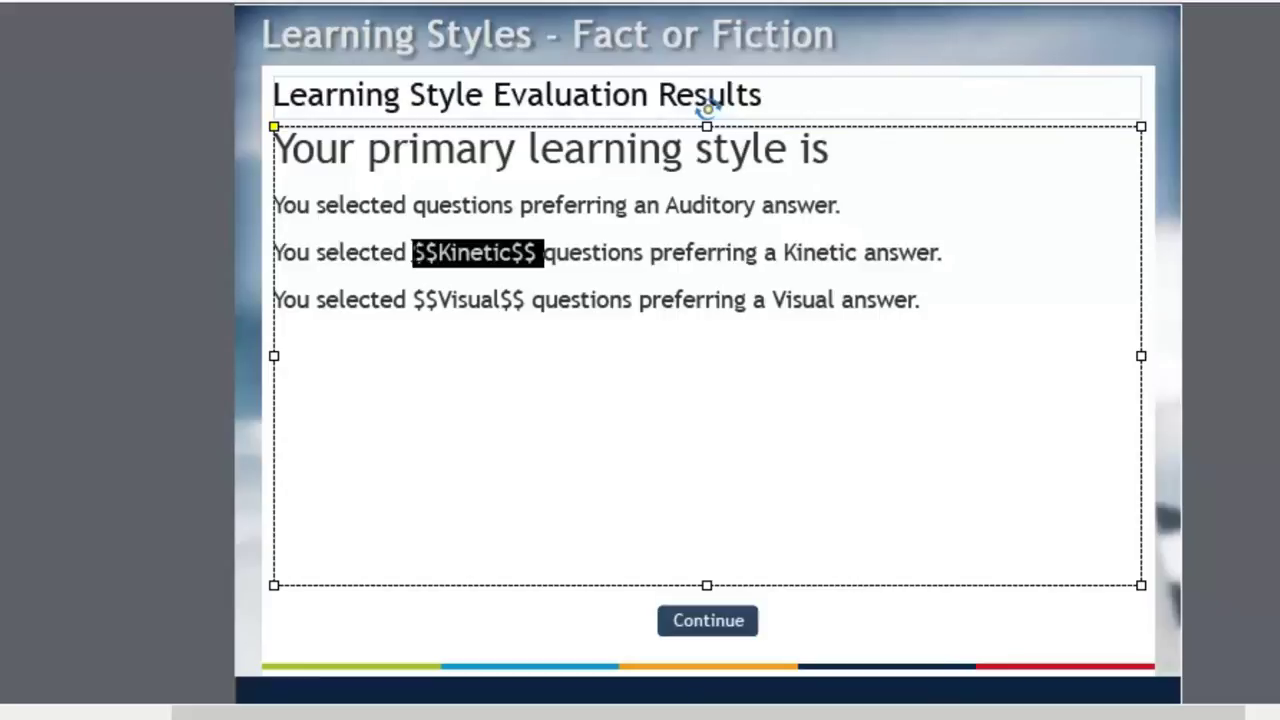
key("Delete")
left_click_drag(535, 300, 407, 298)
key("Delete")
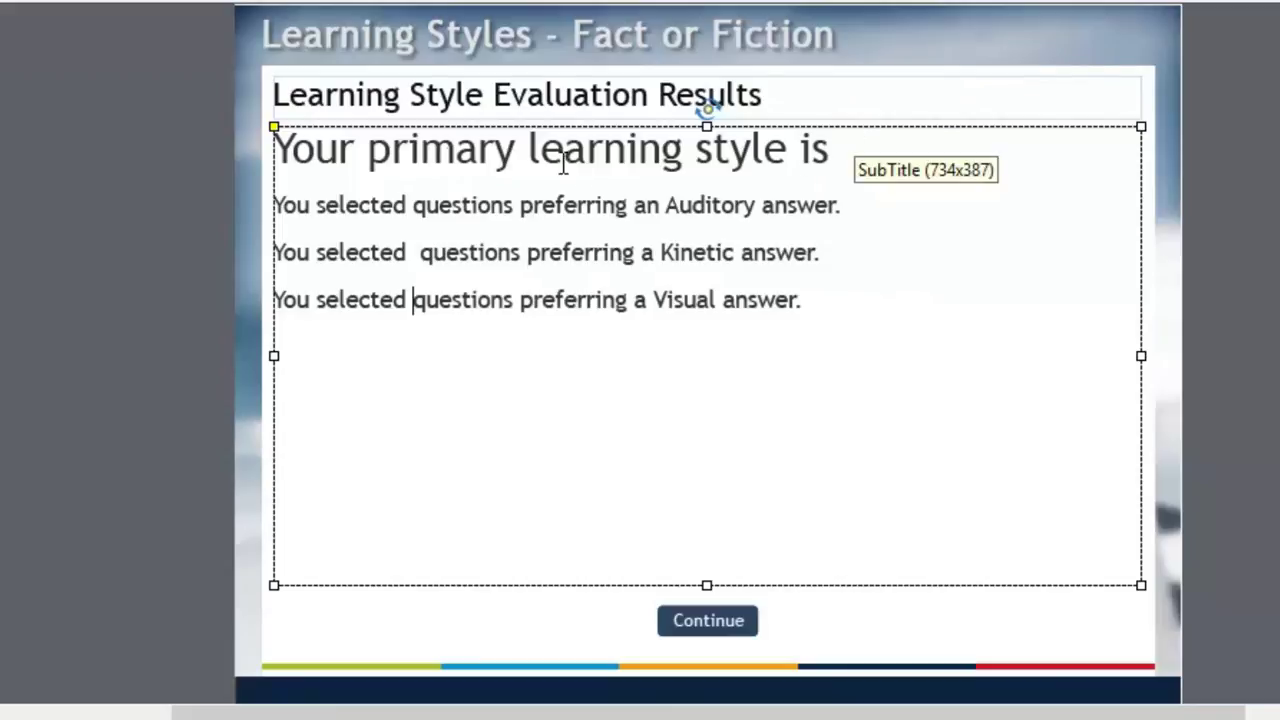
left_click(845, 150)
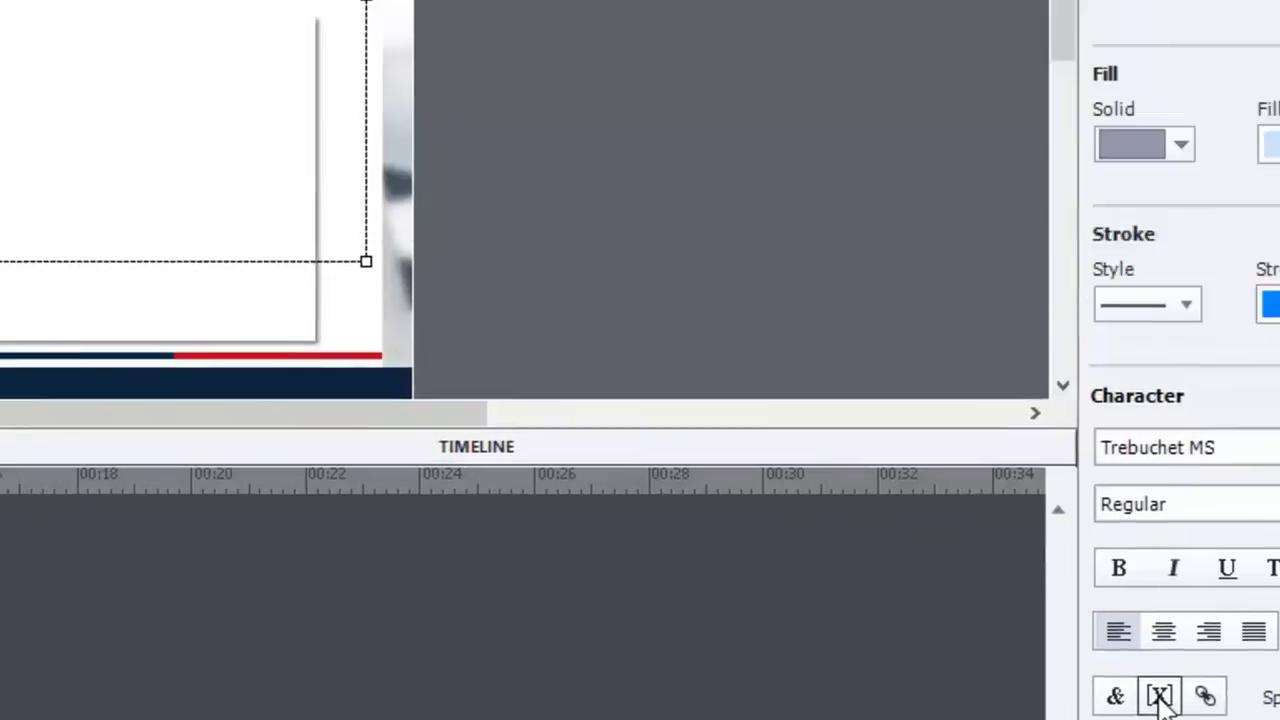
Step: Insert the user variable Profile, maximum length 20, after 'Your primary learning style is'
left_click(864, 563)
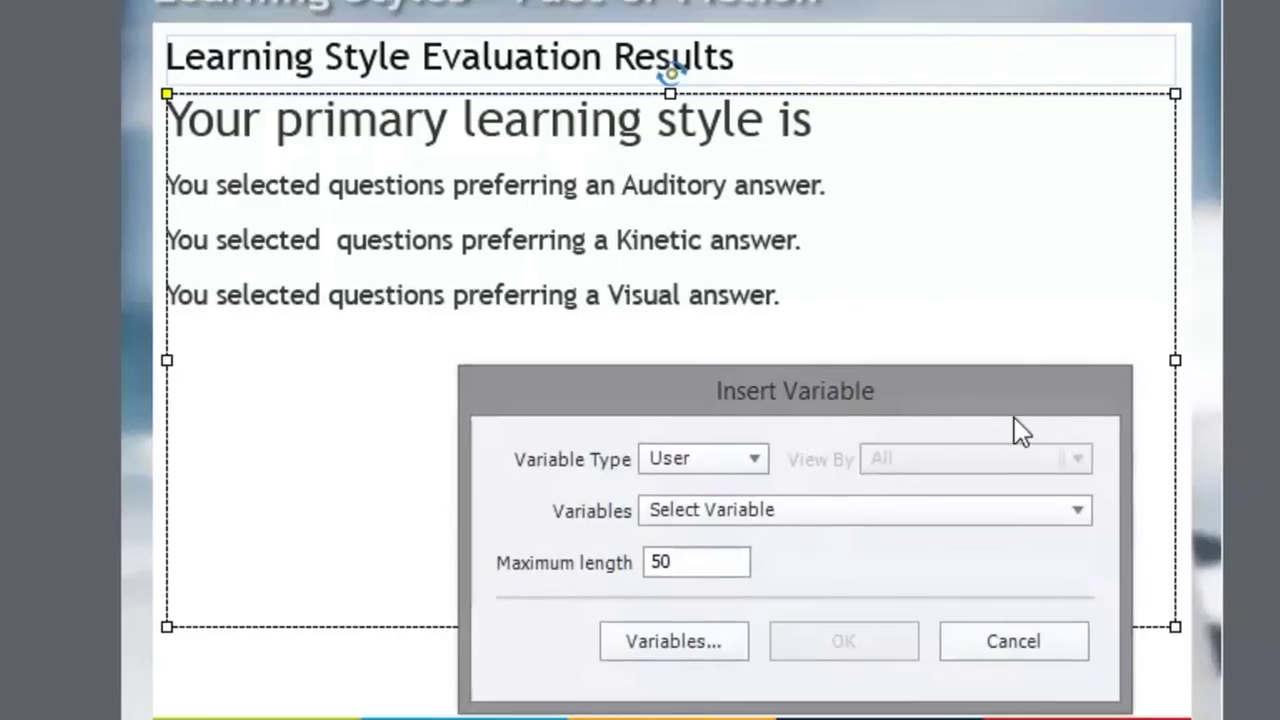
left_click(754, 460)
left_click(754, 460)
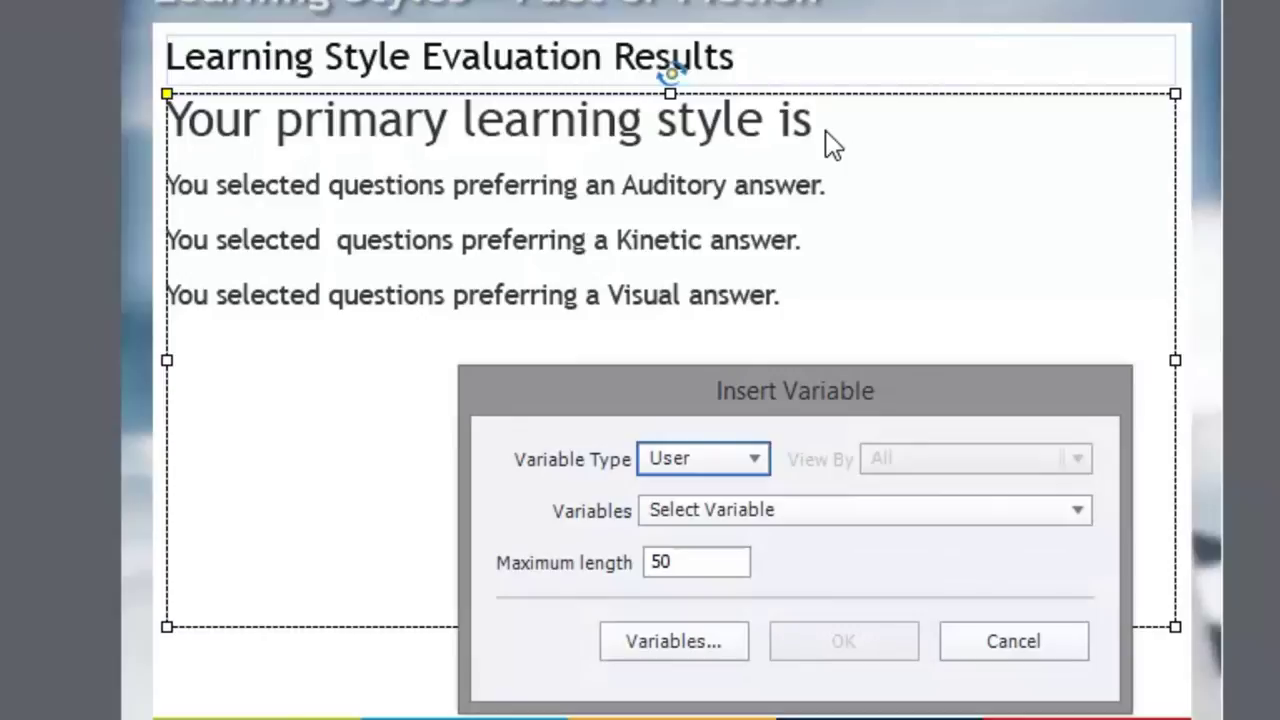
left_click(772, 512)
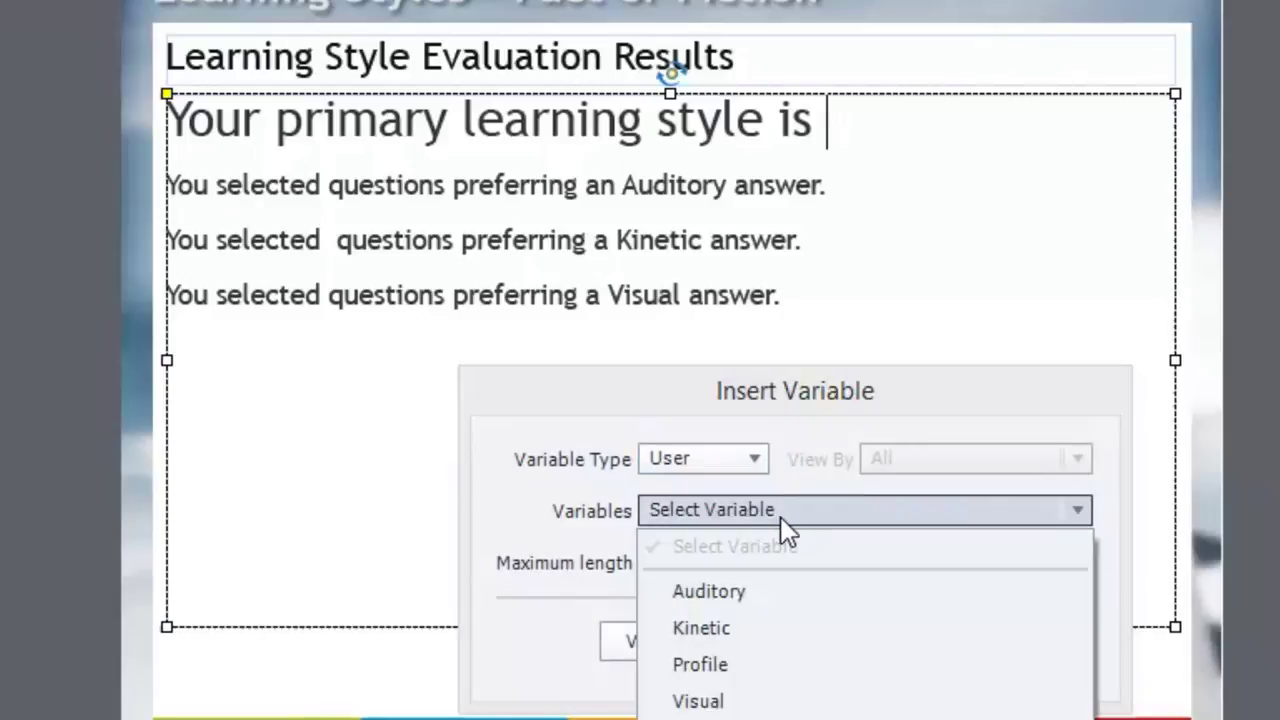
left_click(742, 663)
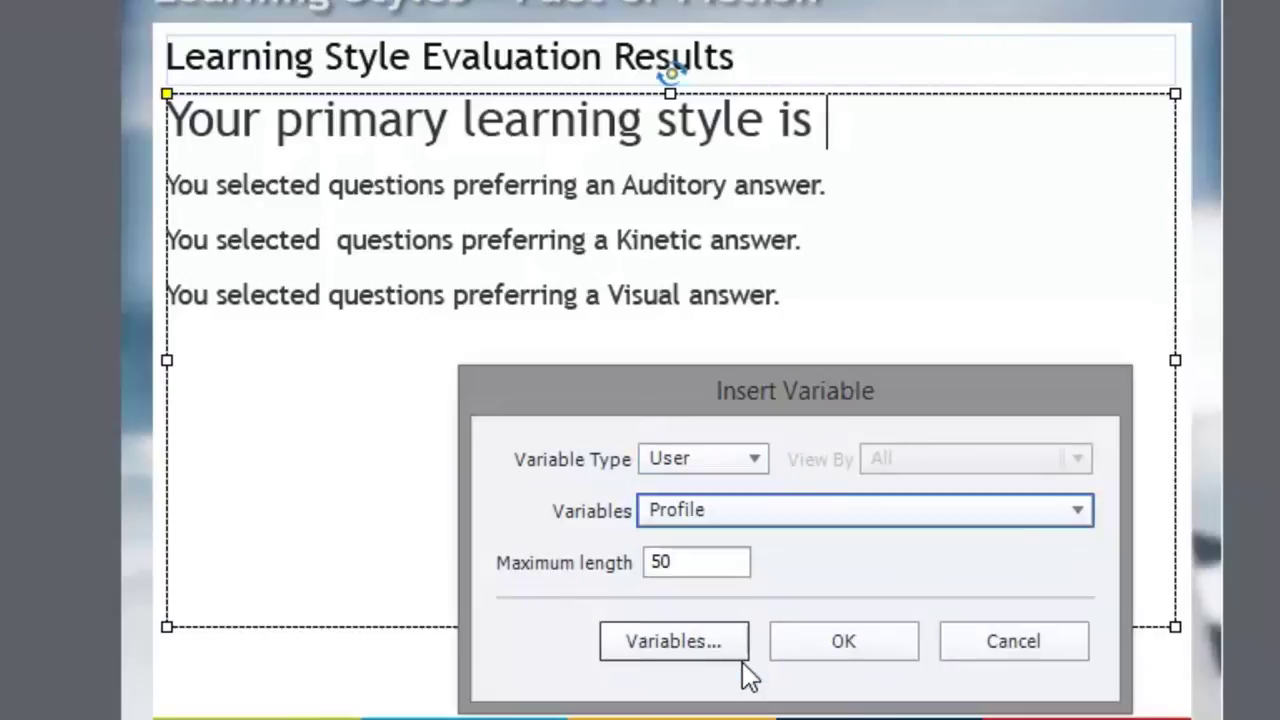
left_click(680, 560)
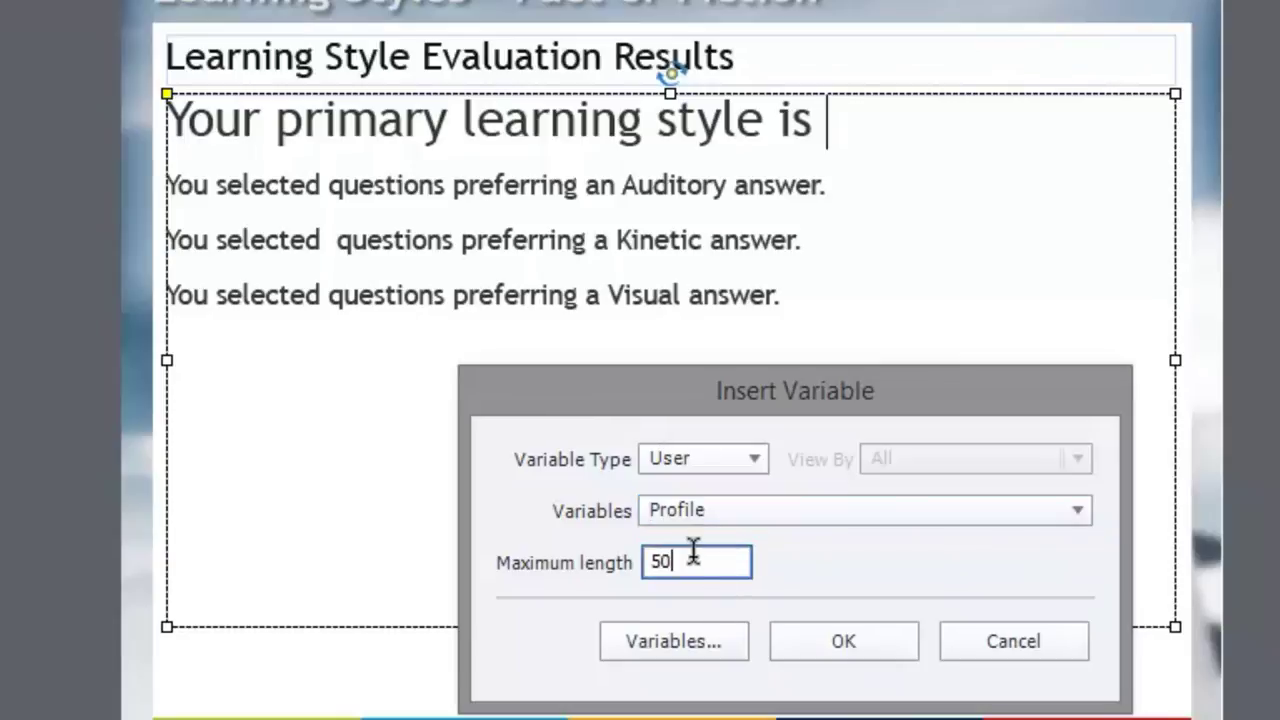
left_click_drag(663, 561, 576, 560)
type("20")
left_click(845, 641)
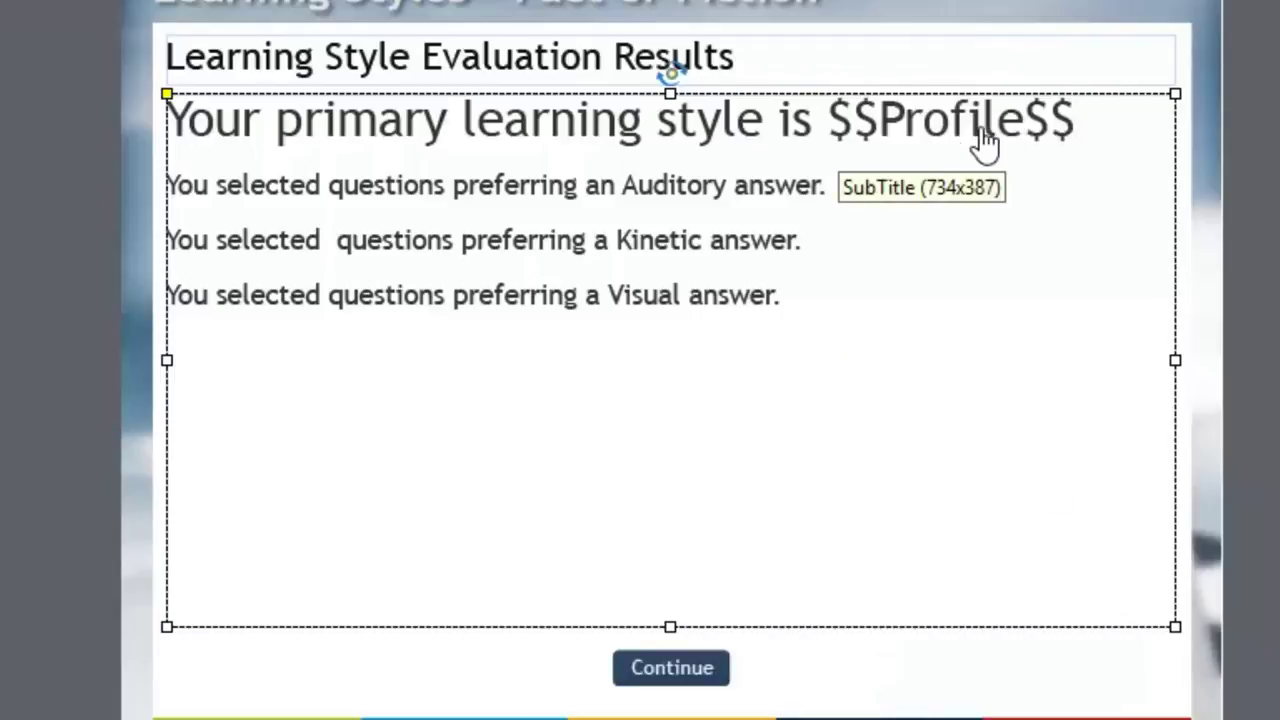
Step: Add a period directly after $$Profile$$ to end the heading sentence
left_click(1094, 118)
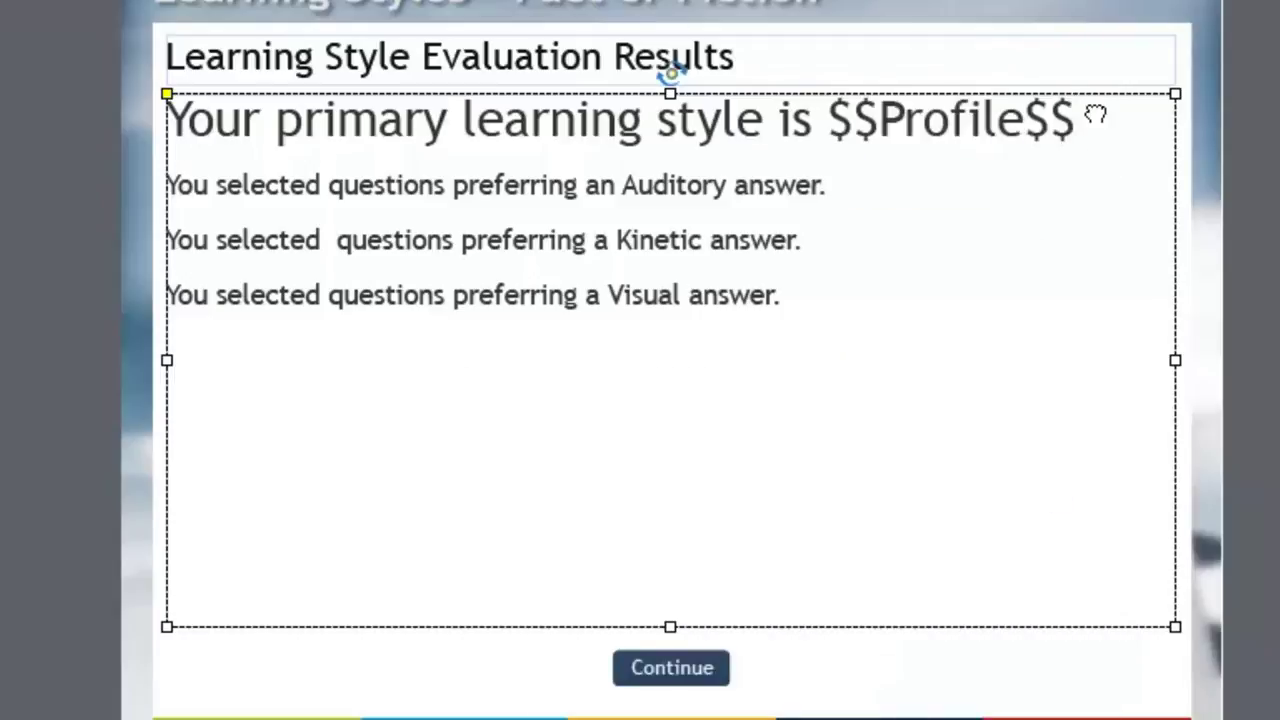
left_click(1074, 122)
type(".")
Step: Insert the $$Auditory$$ variable before 'questions' on the Auditory line
left_click(331, 182)
key("Left")
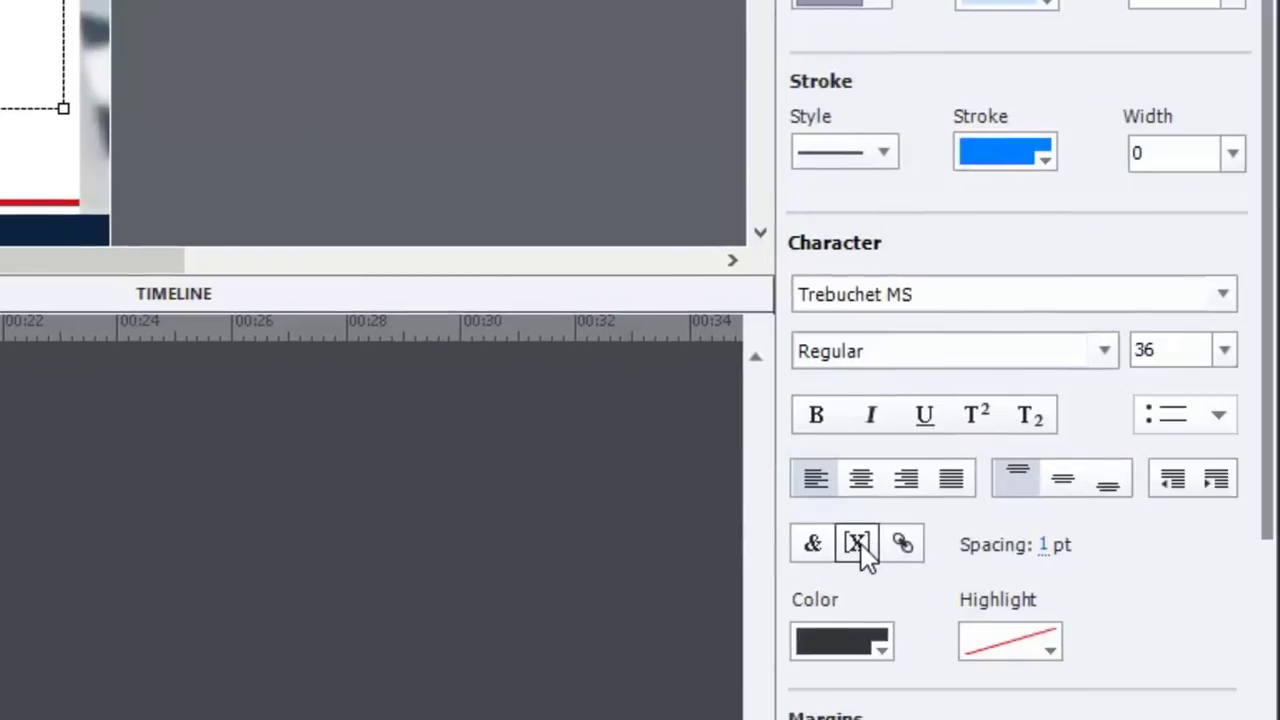
left_click(858, 543)
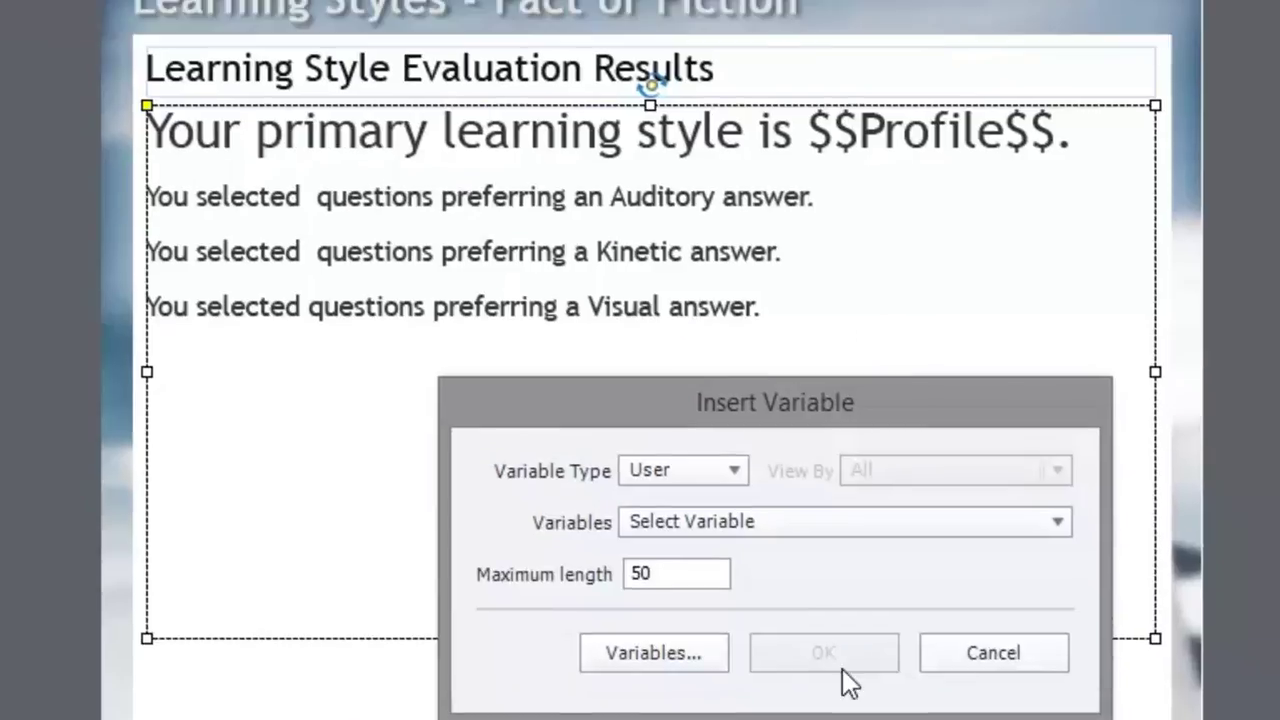
left_click(742, 519)
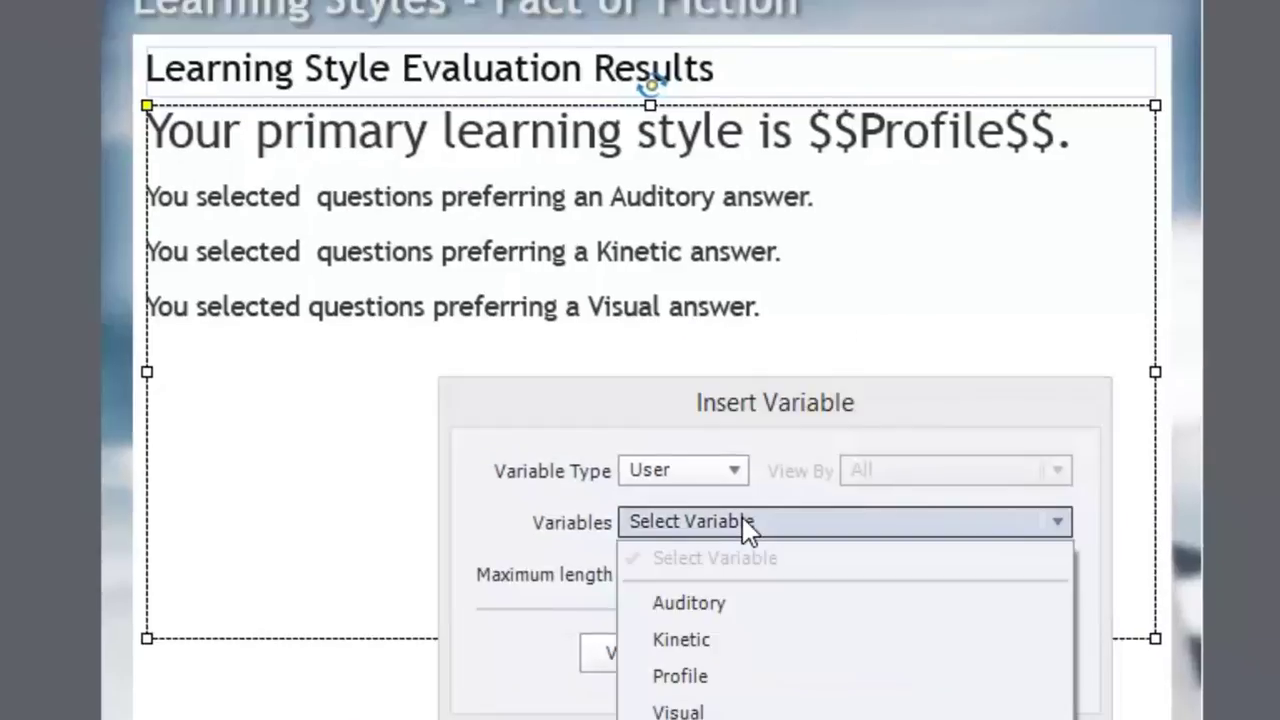
left_click(731, 617)
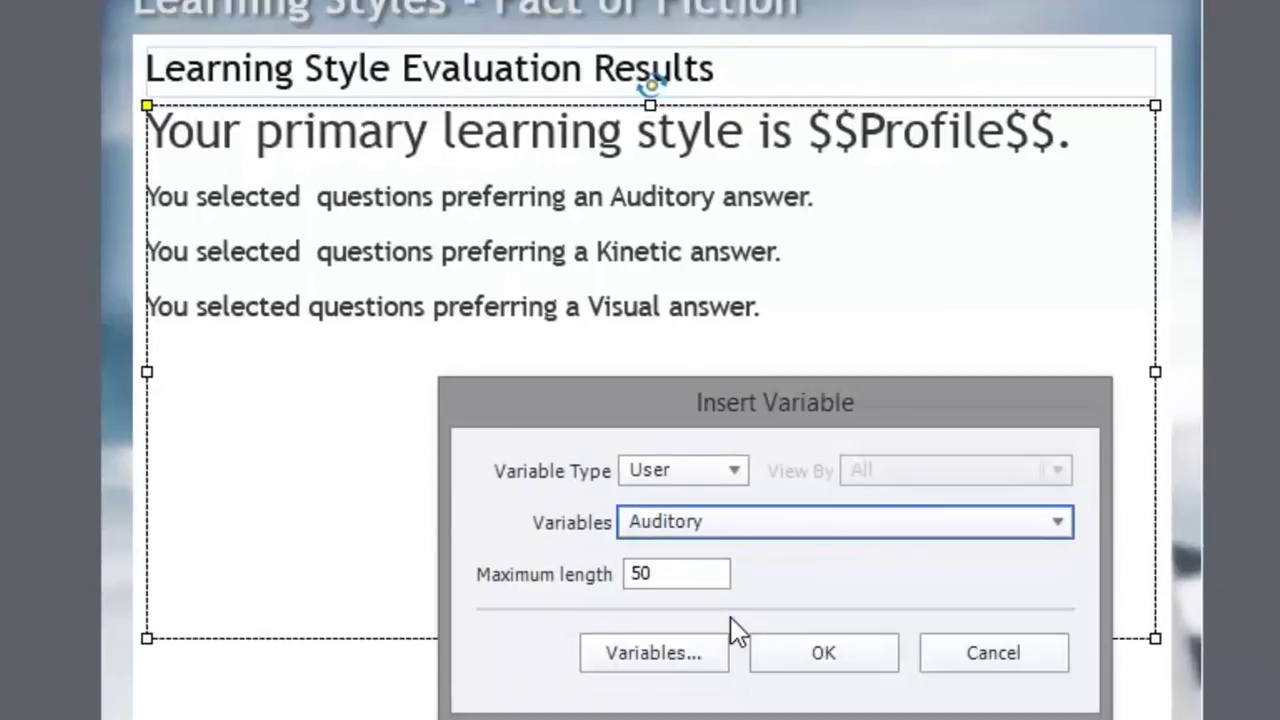
left_click(842, 658)
Step: Insert the $$Kinetic$$ variable before 'questions' in the Kinetic sentence
left_click(310, 252)
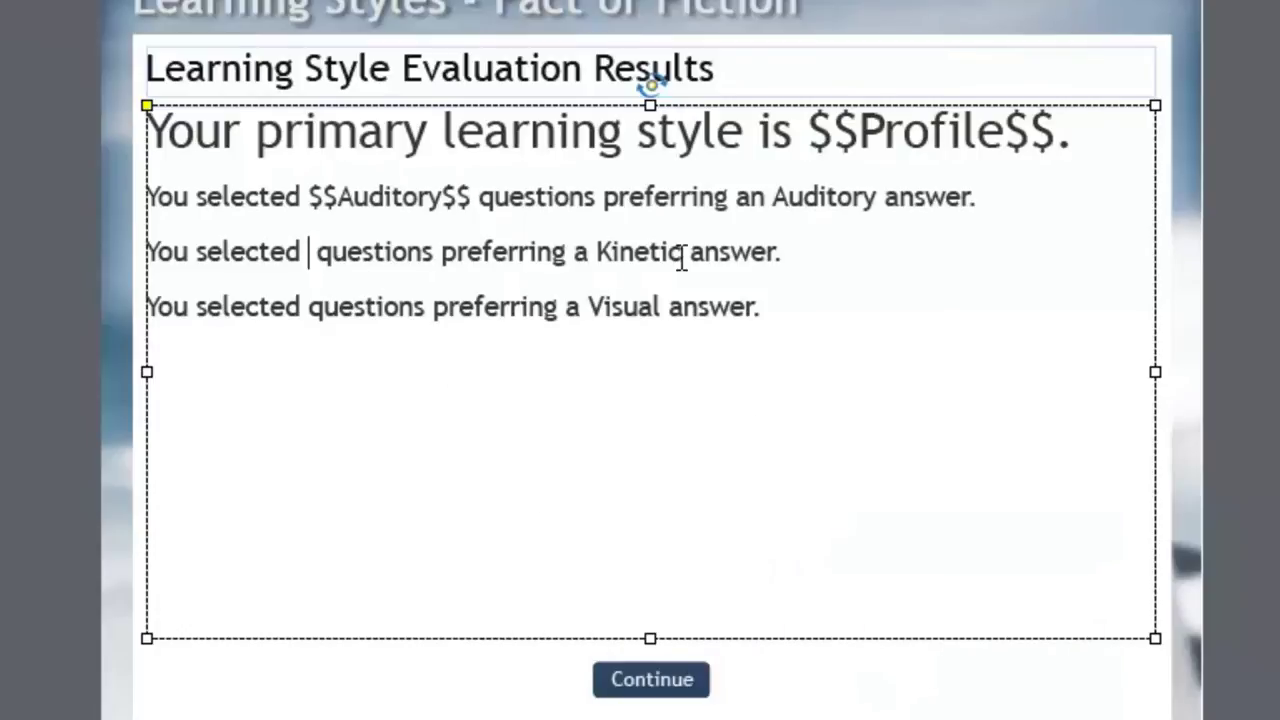
key("ctrl+shift+v")
left_click(734, 522)
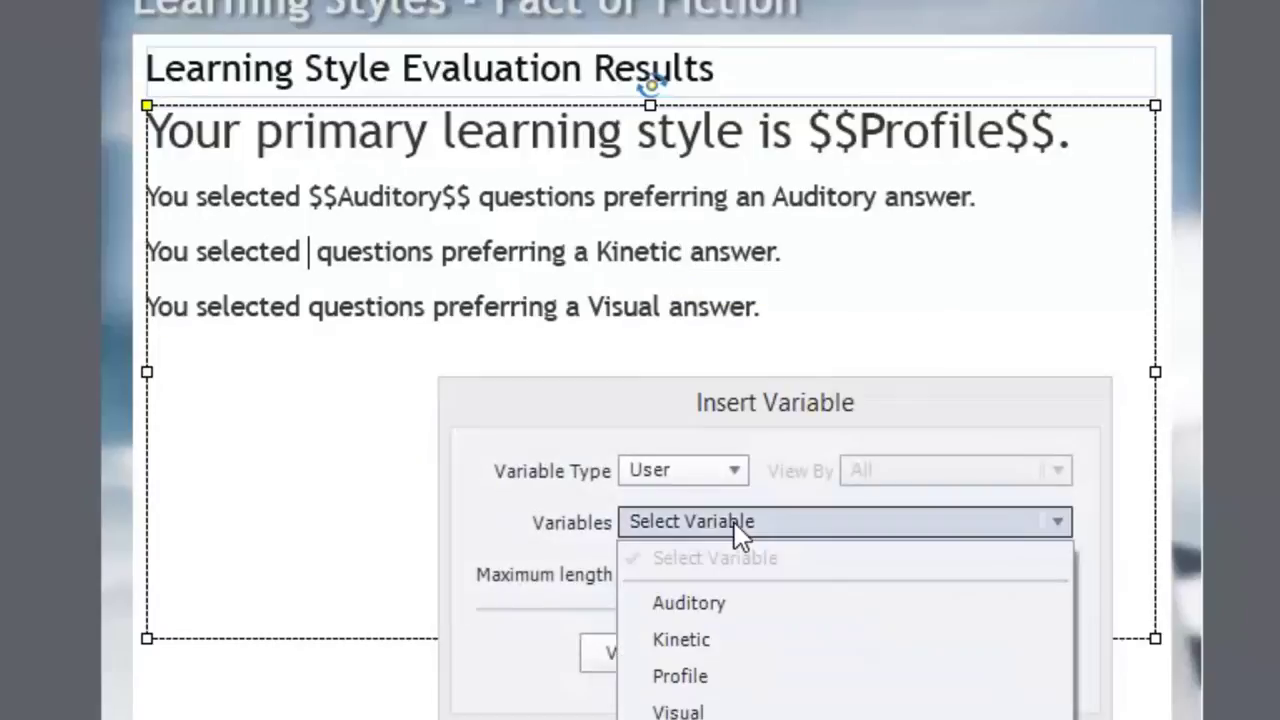
left_click(725, 640)
left_click(822, 655)
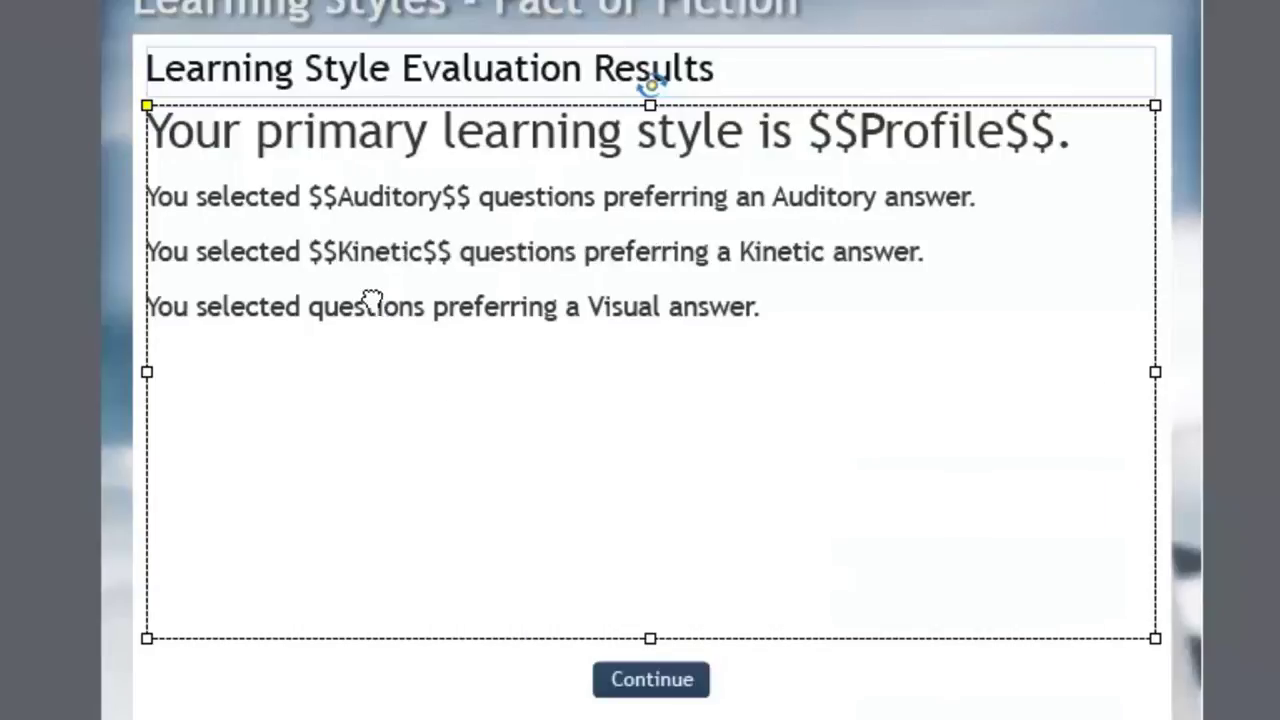
Step: Insert the $$Visual$$ variable before 'questions' in the Visual sentence and finish editing
left_click(307, 306)
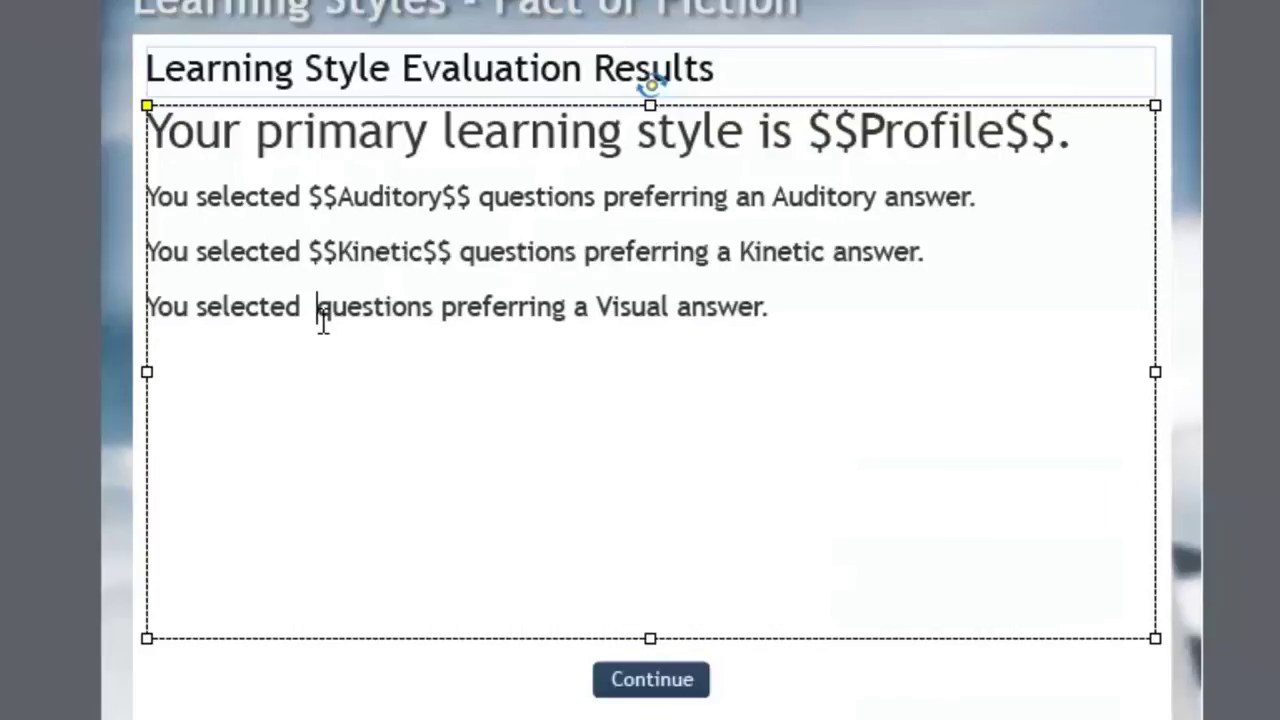
key("Left")
left_click(757, 541)
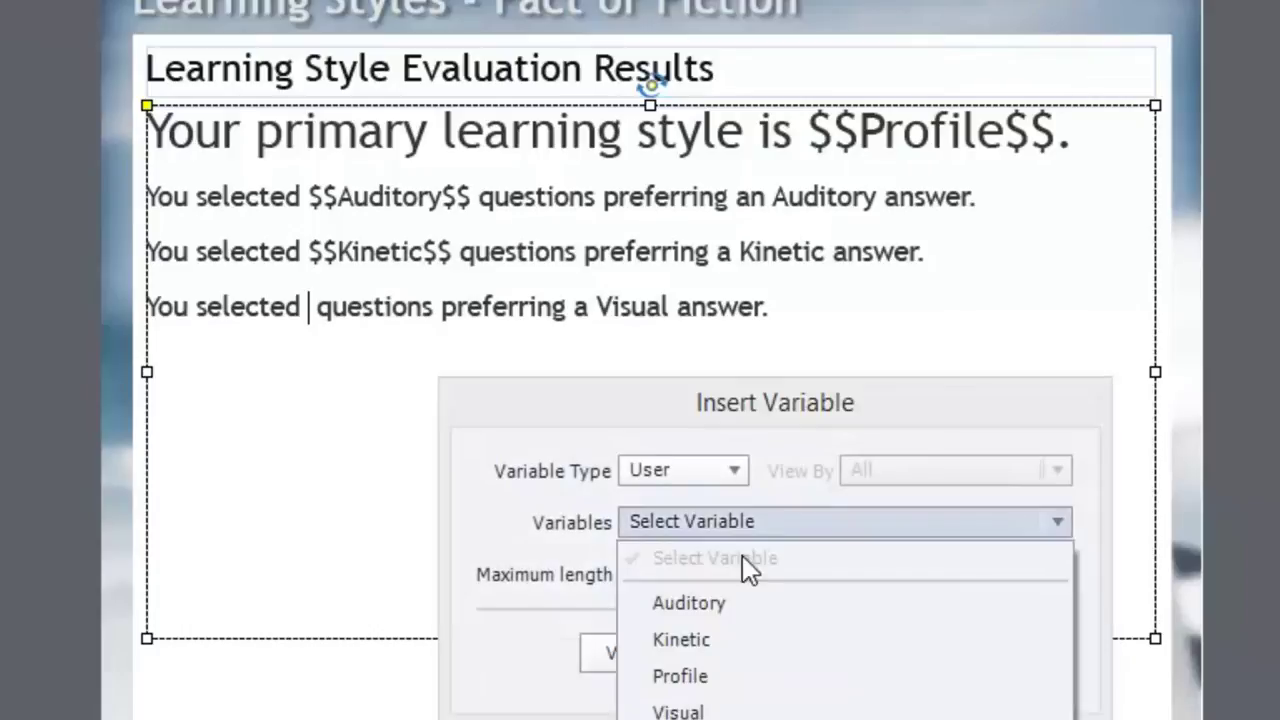
left_click(716, 714)
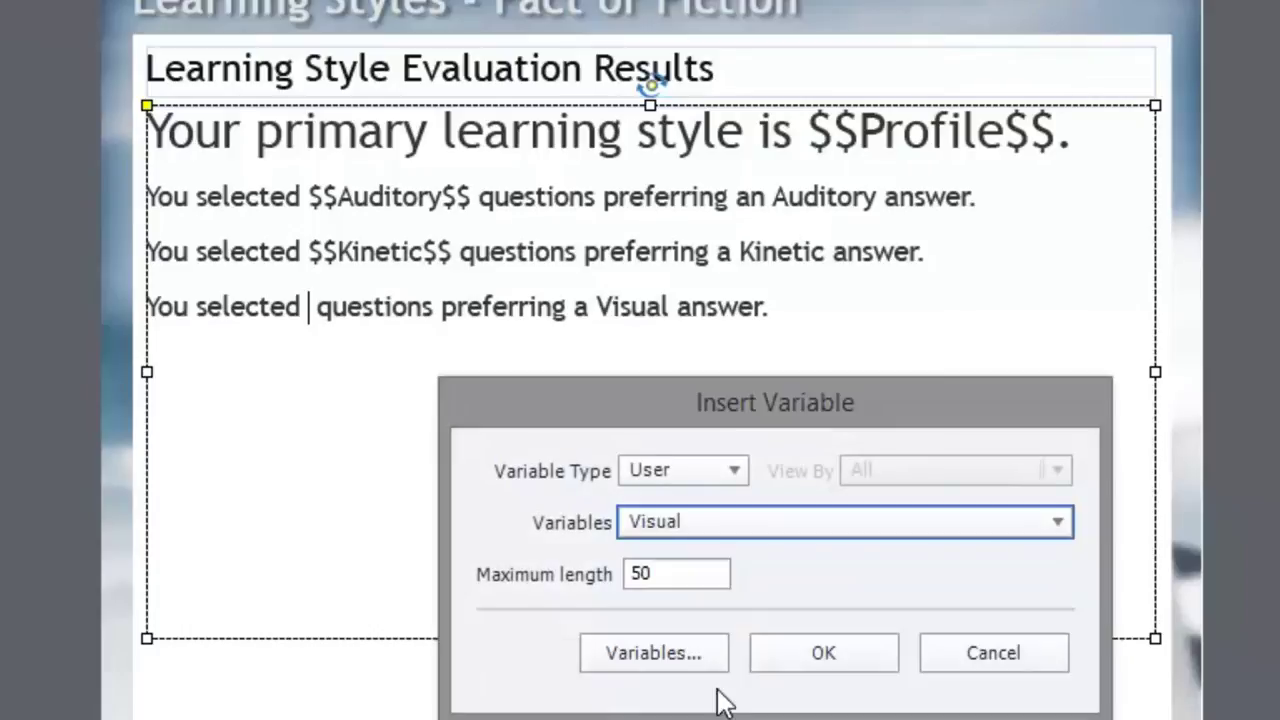
left_click(822, 656)
left_click(1234, 523)
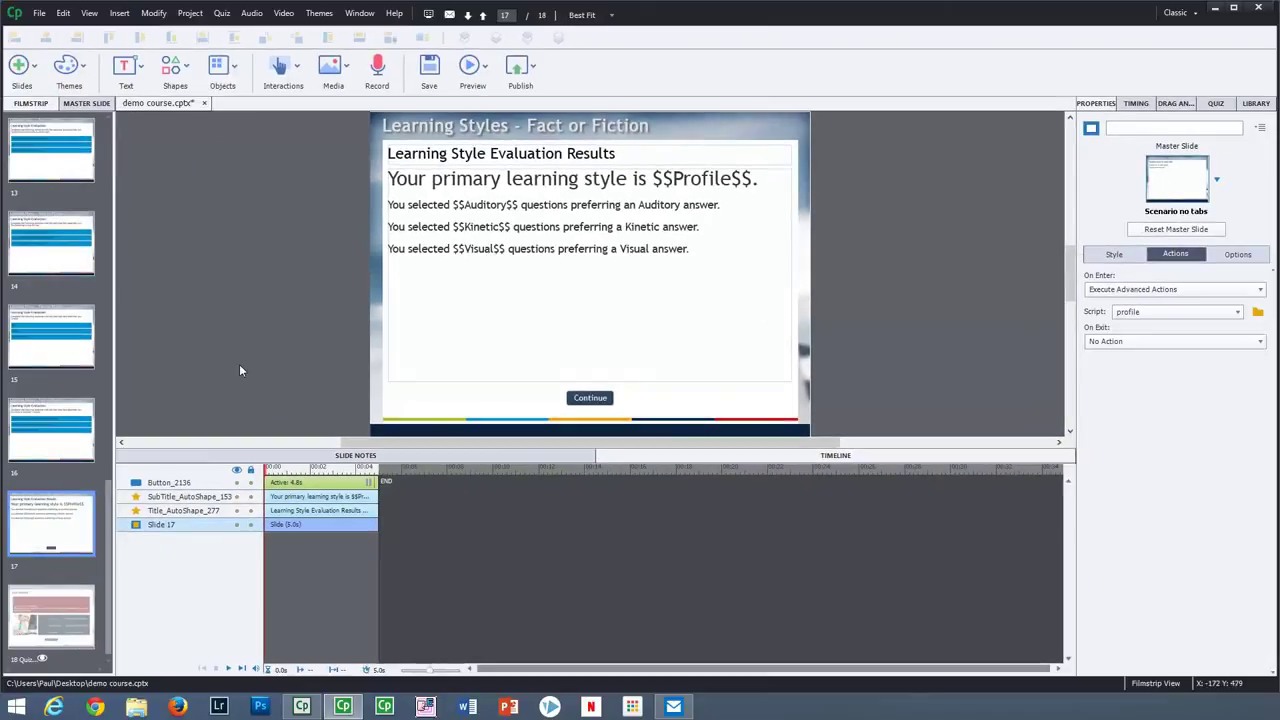
left_click(68, 422)
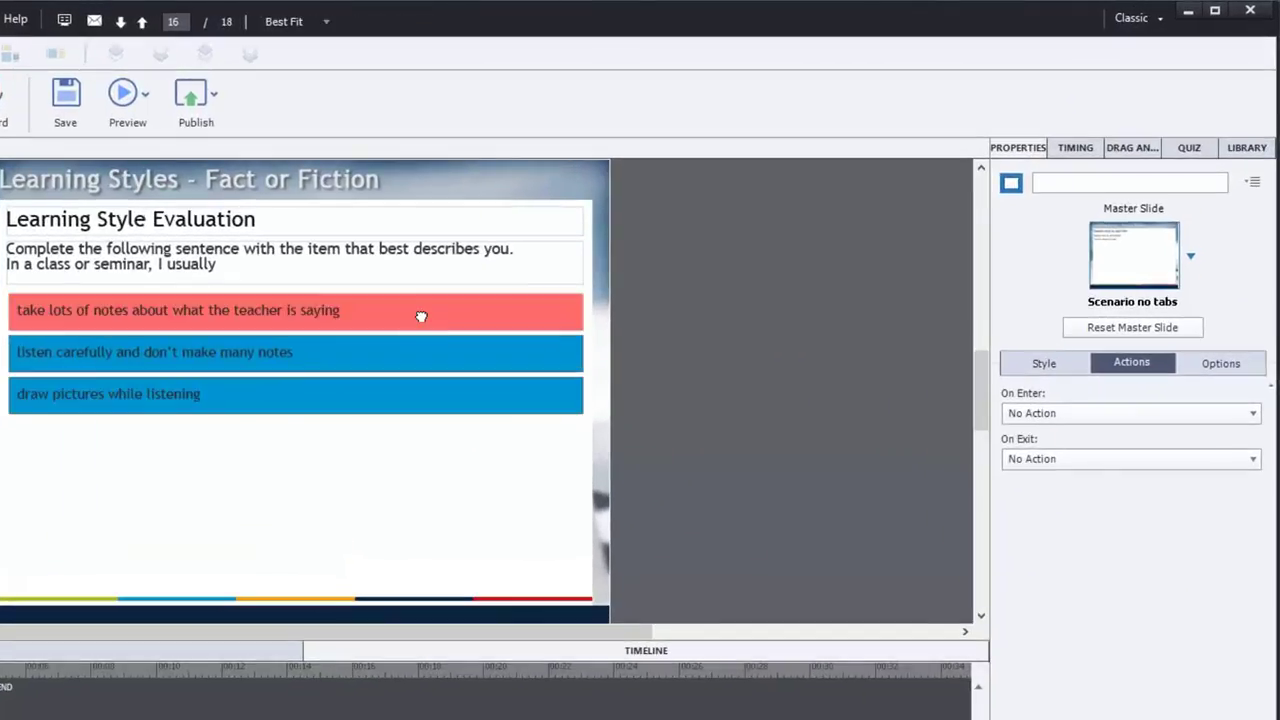
left_click(421, 316)
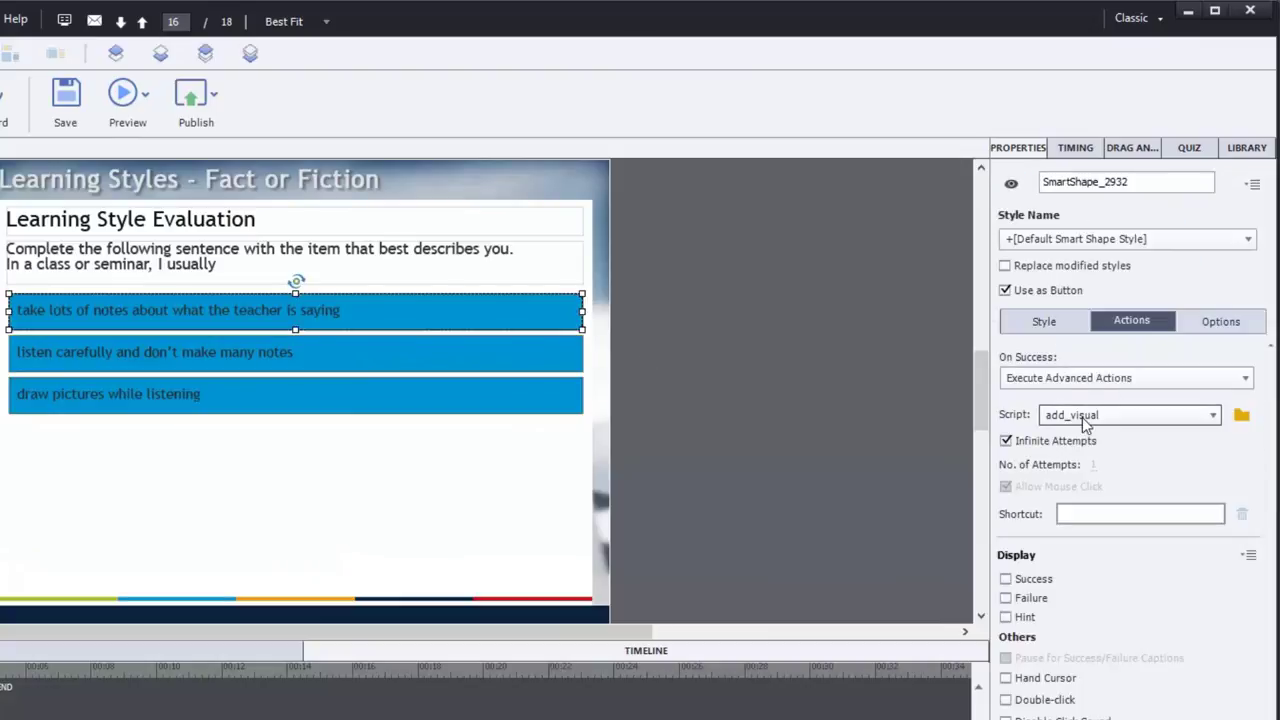
left_click(507, 369)
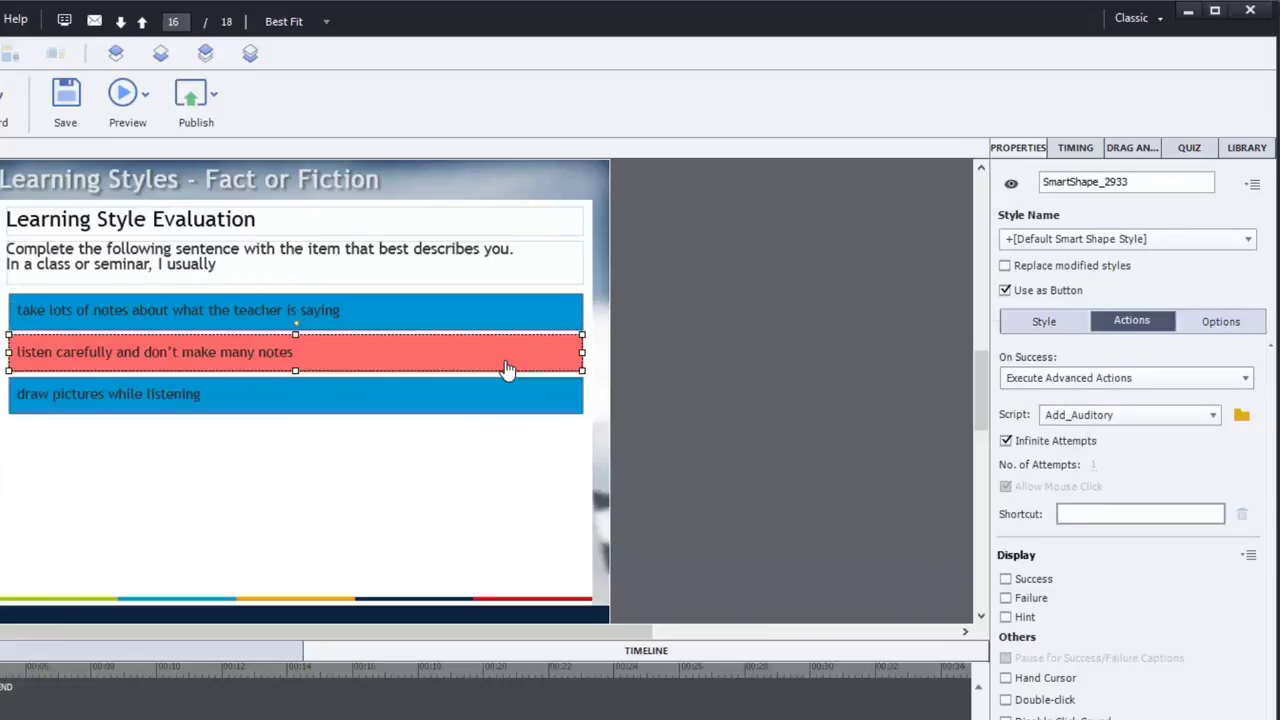
left_click(518, 405)
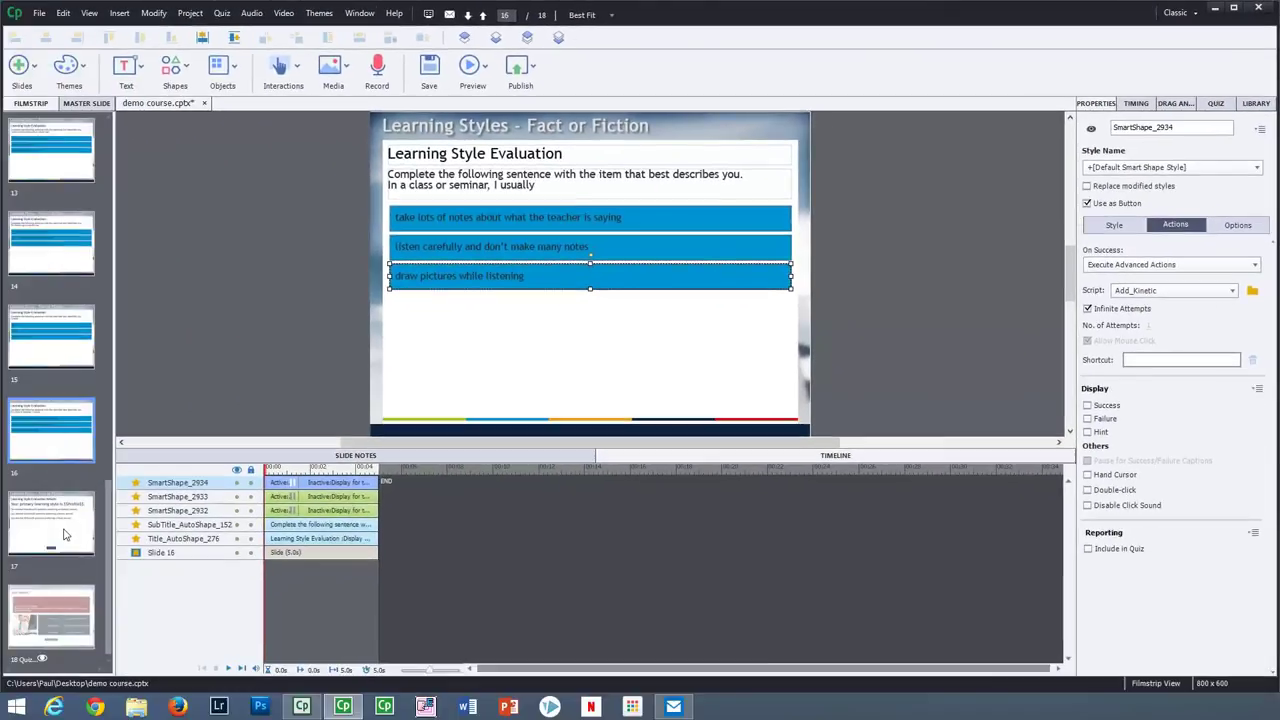
left_click(62, 534)
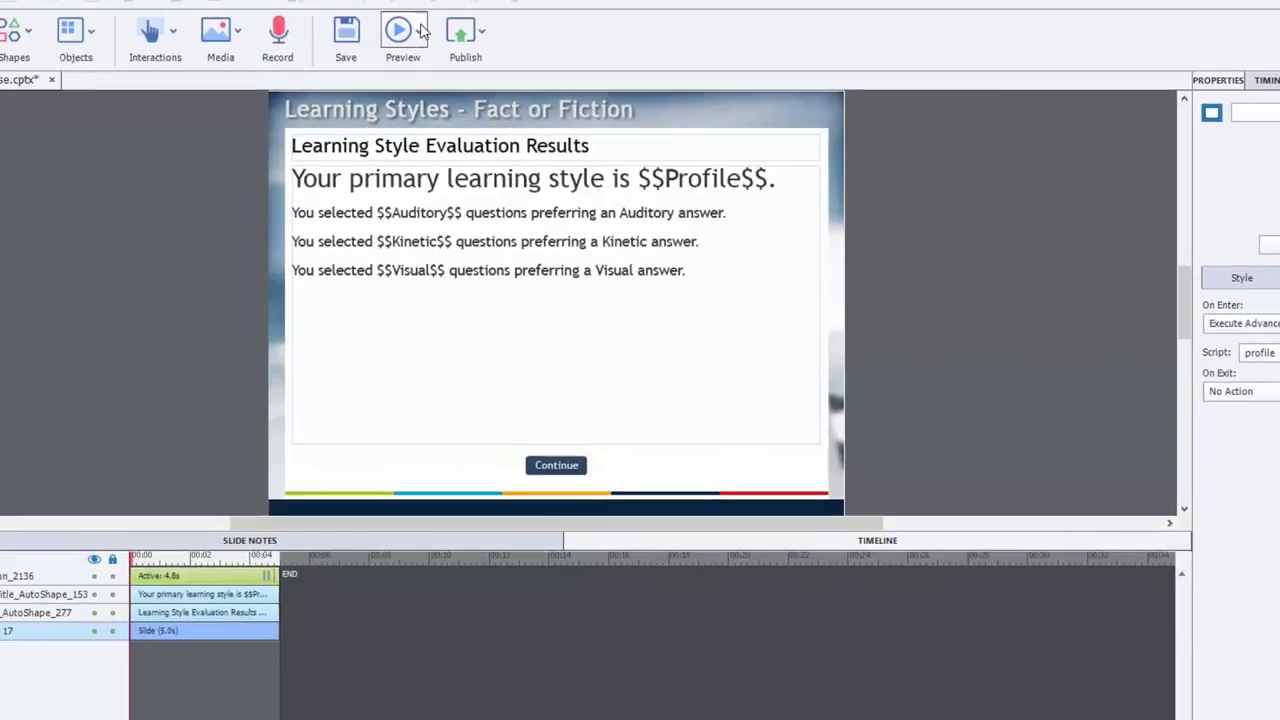
Step: Preview the entire project and answer slides 2–4, including the furniture-assembly question
left_click(295, 7)
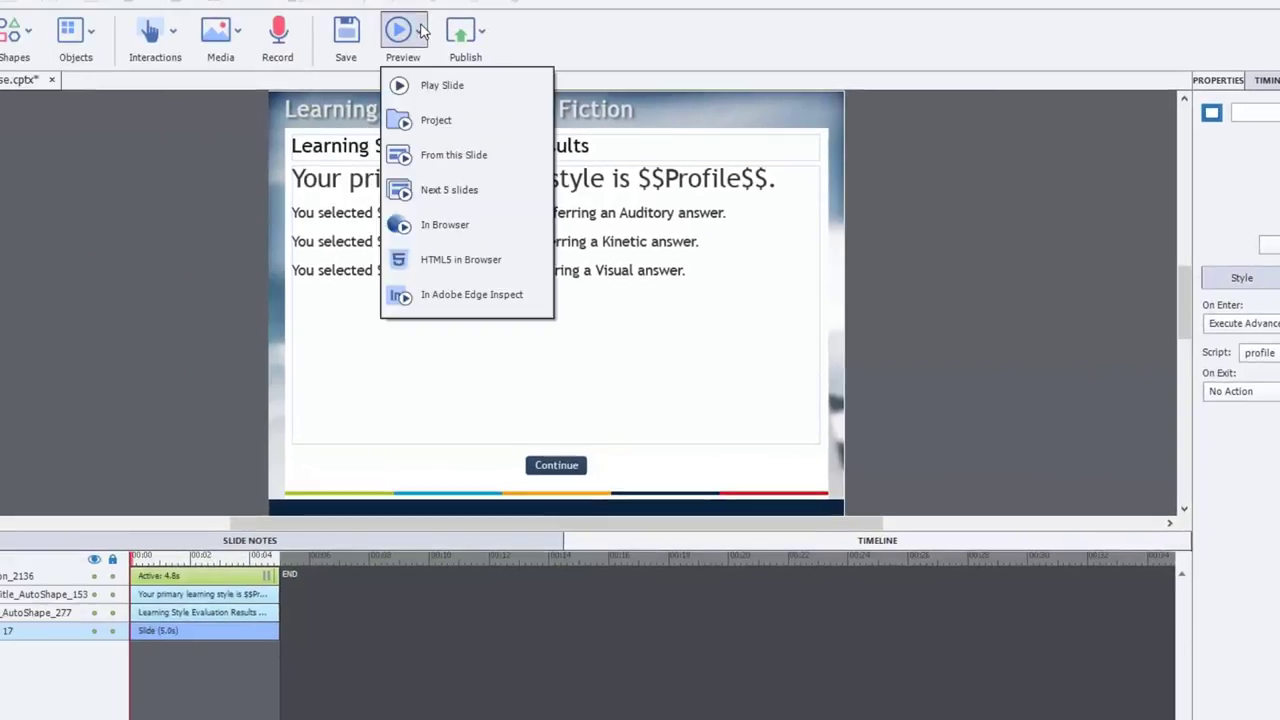
left_click(447, 125)
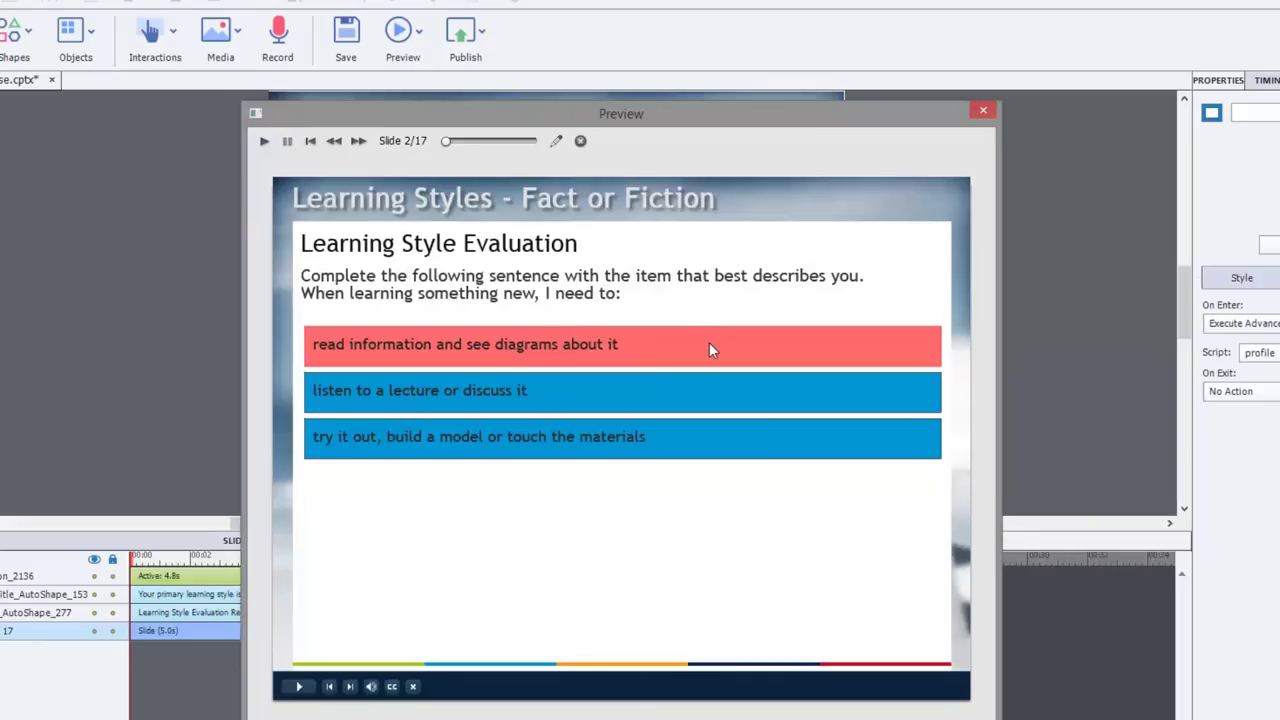
left_click(645, 345)
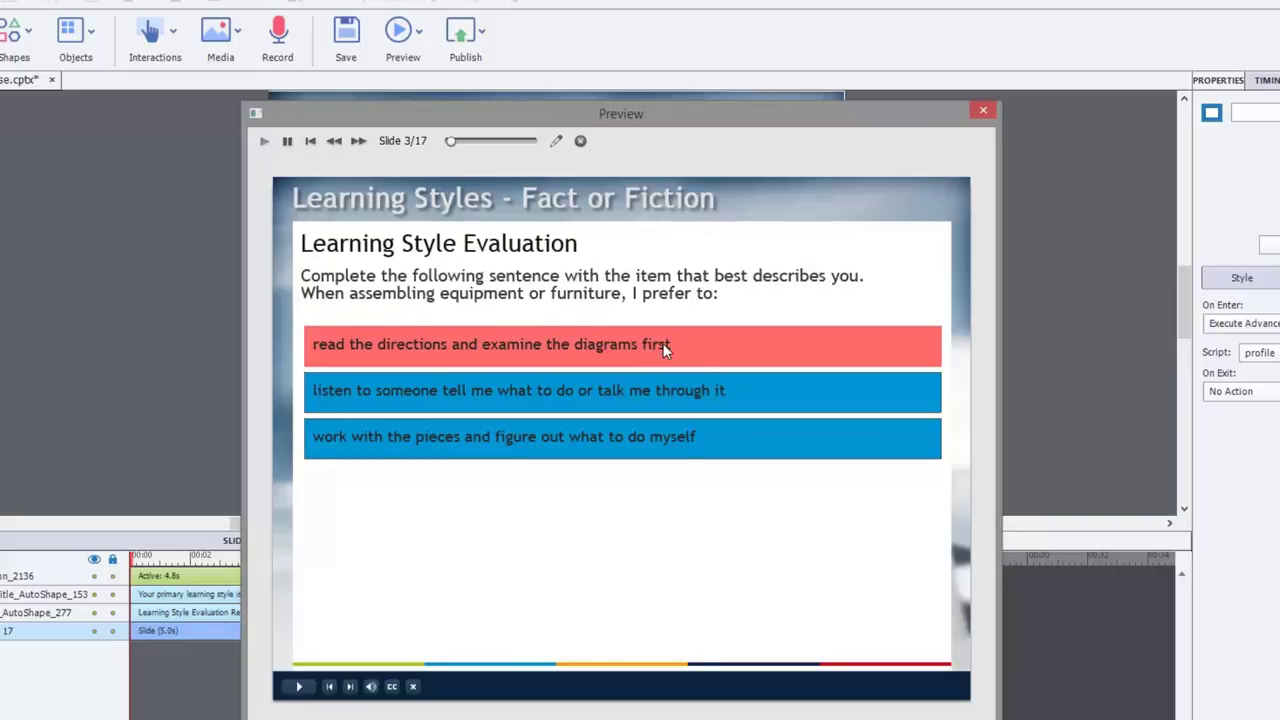
left_click(737, 393)
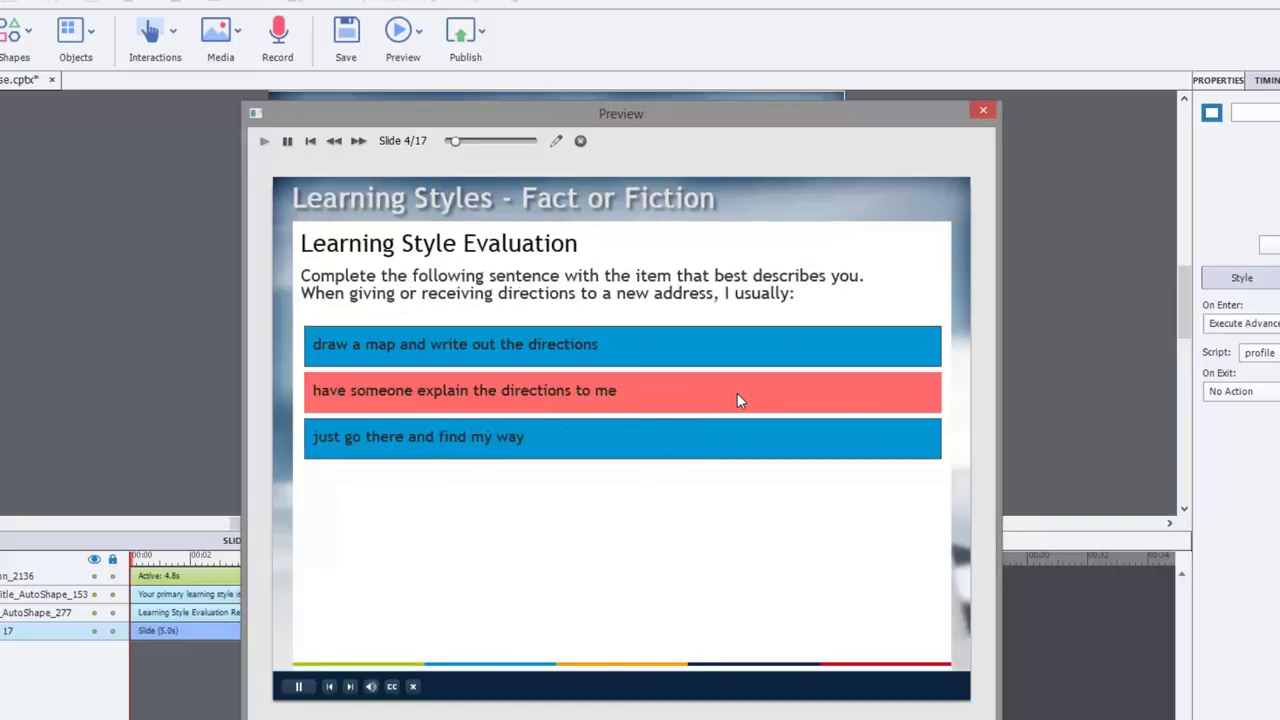
left_click(726, 449)
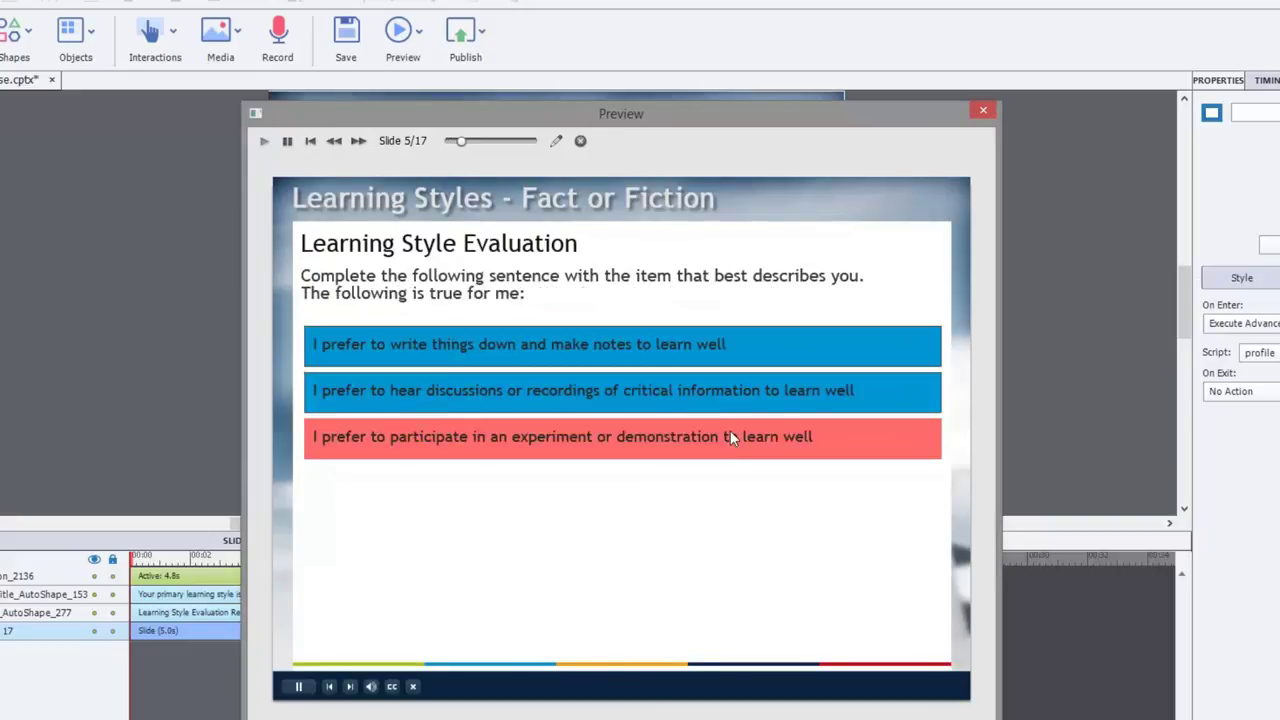
Step: Answer slides 5 through 10, mostly choosing the second option, e.g. 'sounds and noises I hear'
left_click(728, 392)
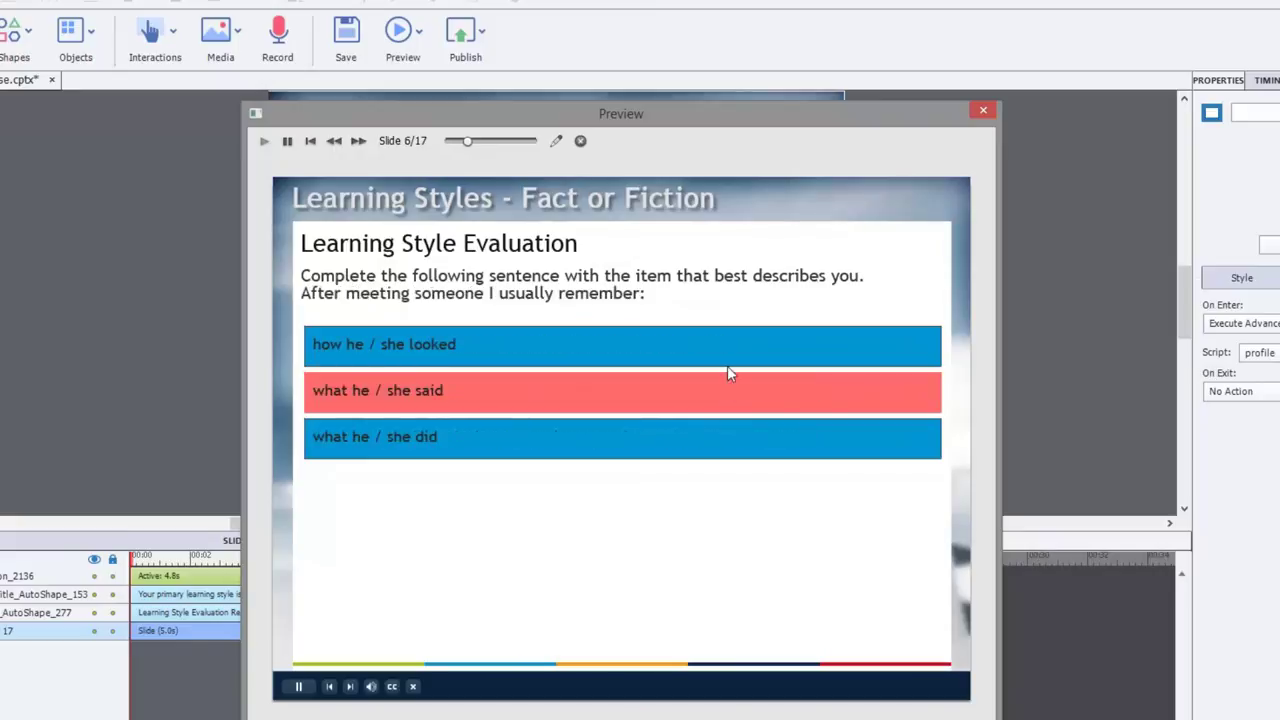
left_click(723, 343)
left_click(732, 406)
left_click(731, 407)
left_click(733, 407)
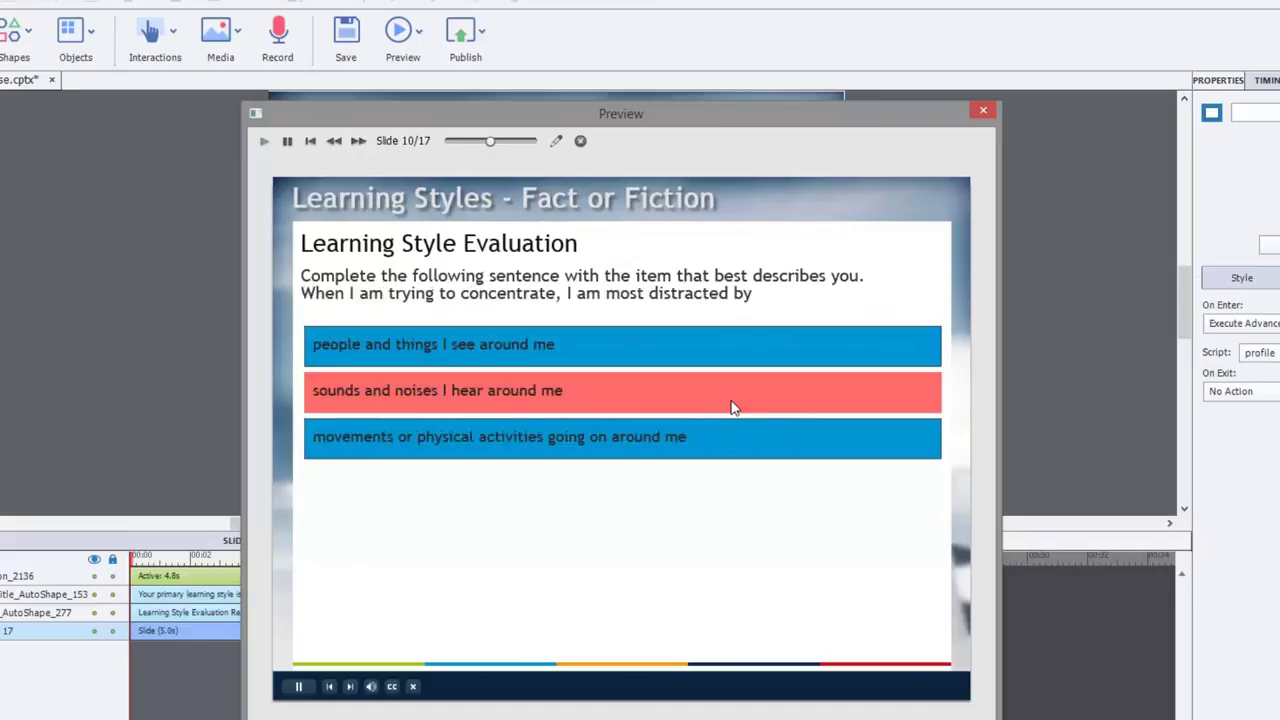
left_click(731, 407)
Step: Answer the remaining questions to reach results 17/17 showing Auditory with 12, 1 and 2
left_click(731, 407)
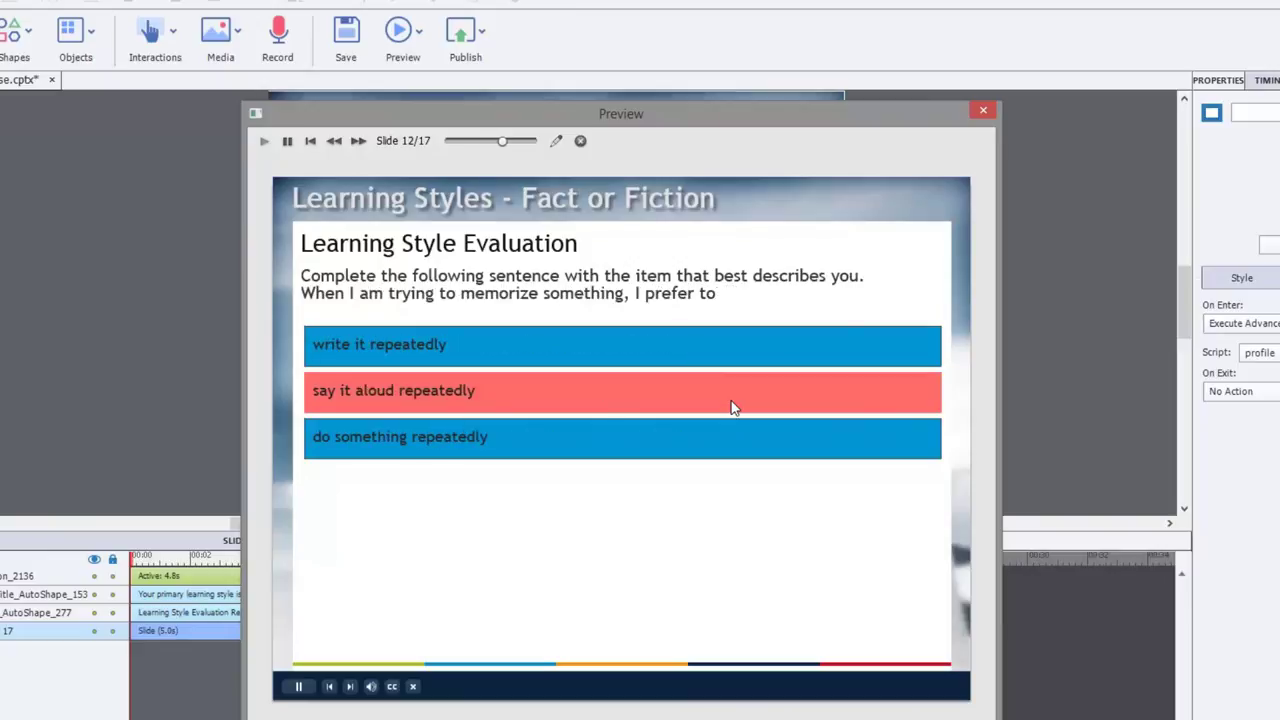
left_click(731, 407)
left_click(731, 407)
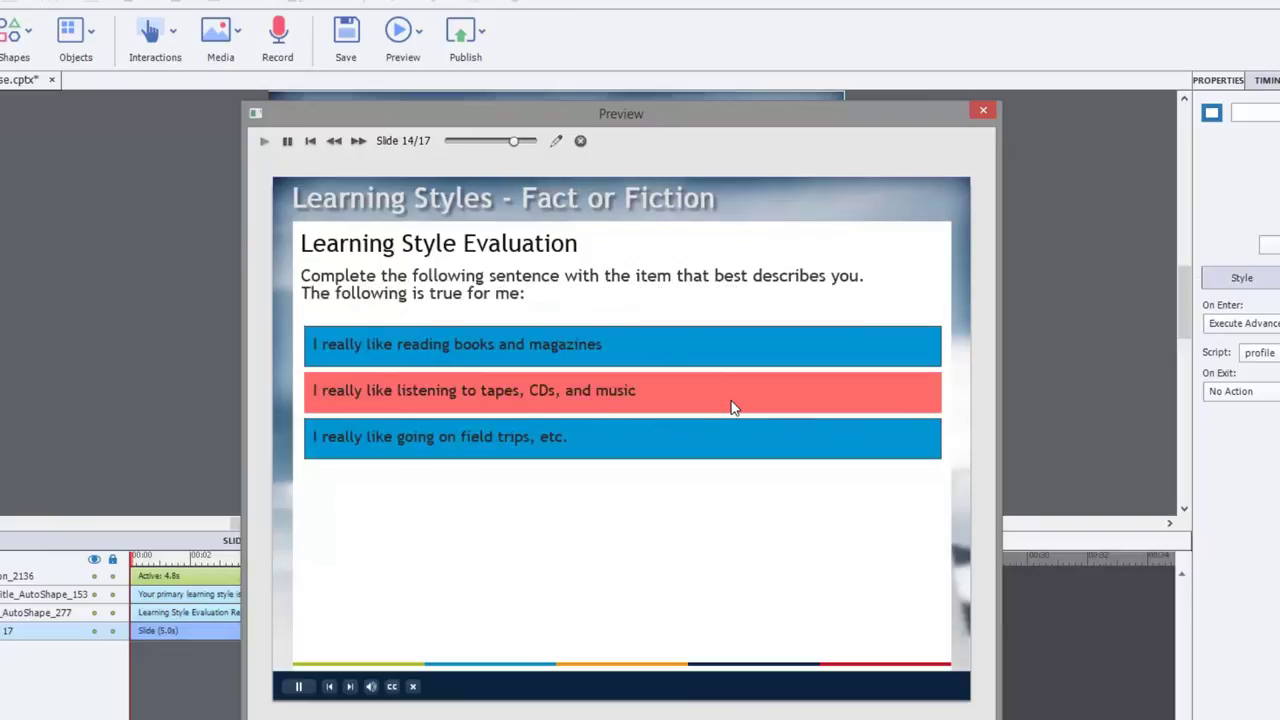
left_click(731, 407)
left_click(731, 407)
left_click(731, 407)
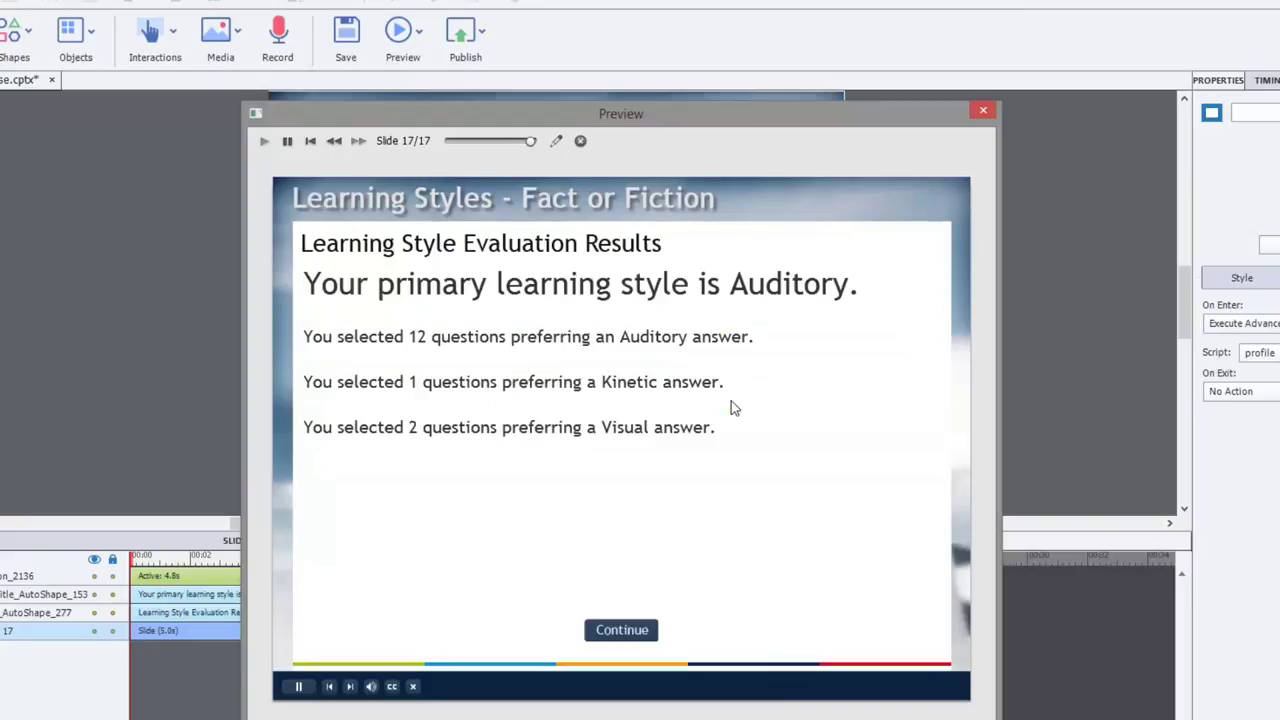